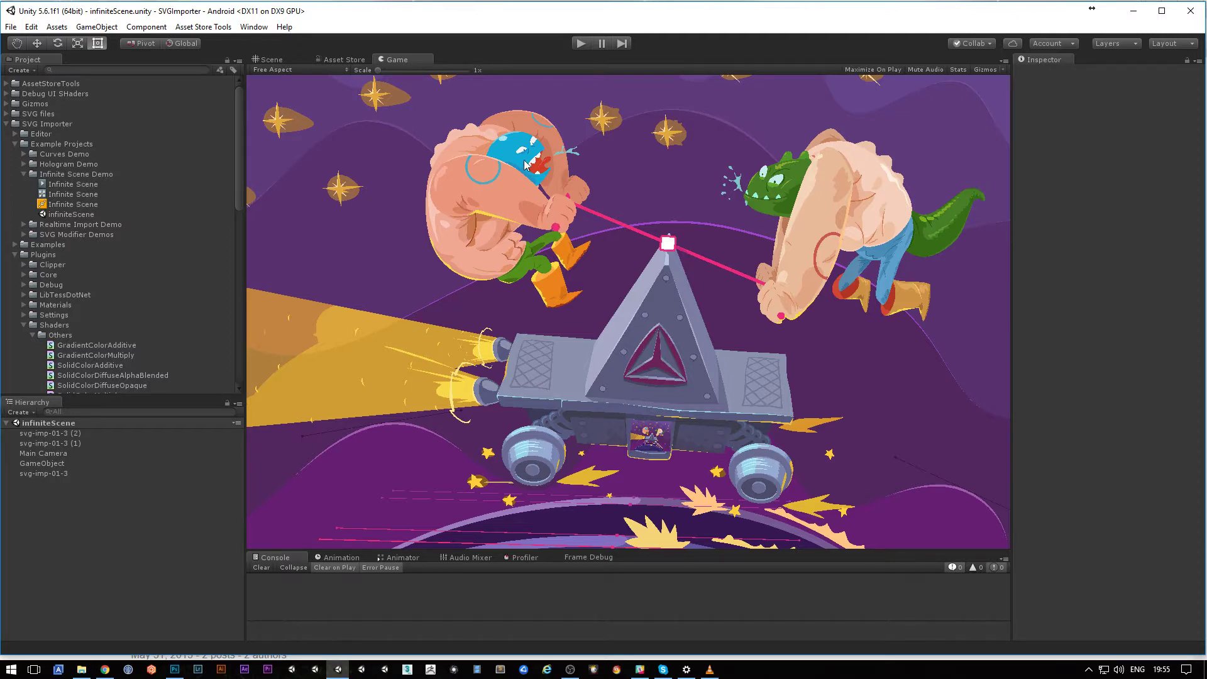
# In the Scene view, repeatedly select and deselect the Infinite Scene illustration sprite
pyautogui.click(281, 60)
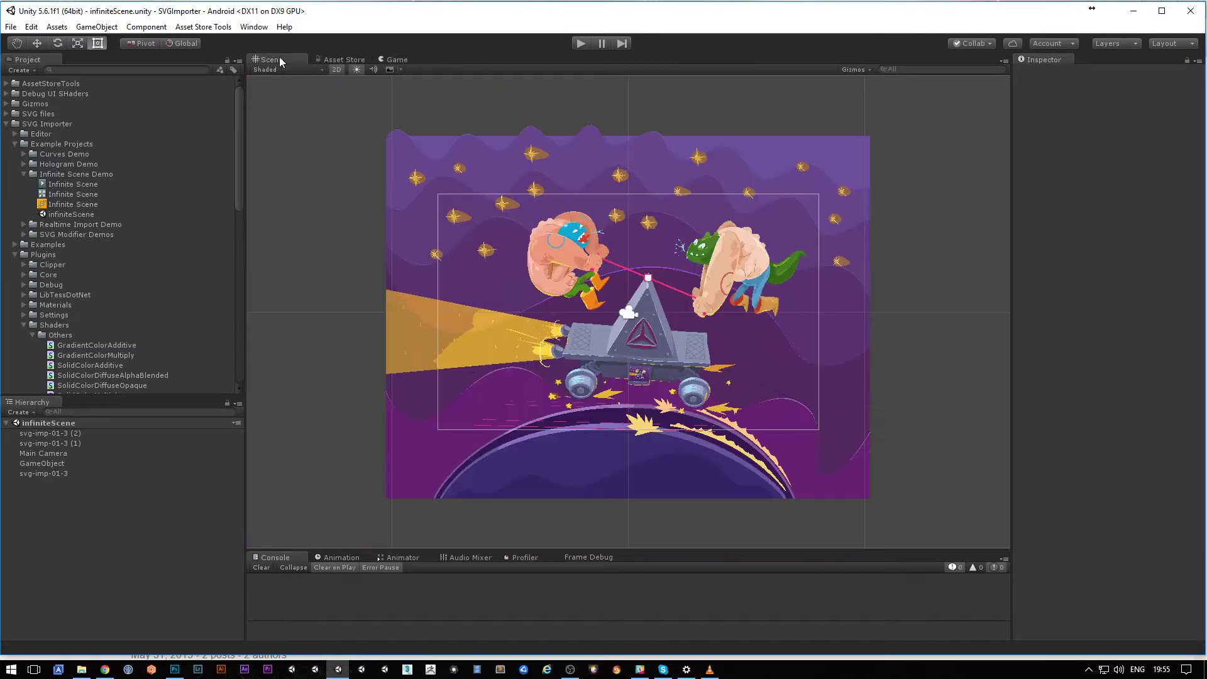
pyautogui.click(639, 177)
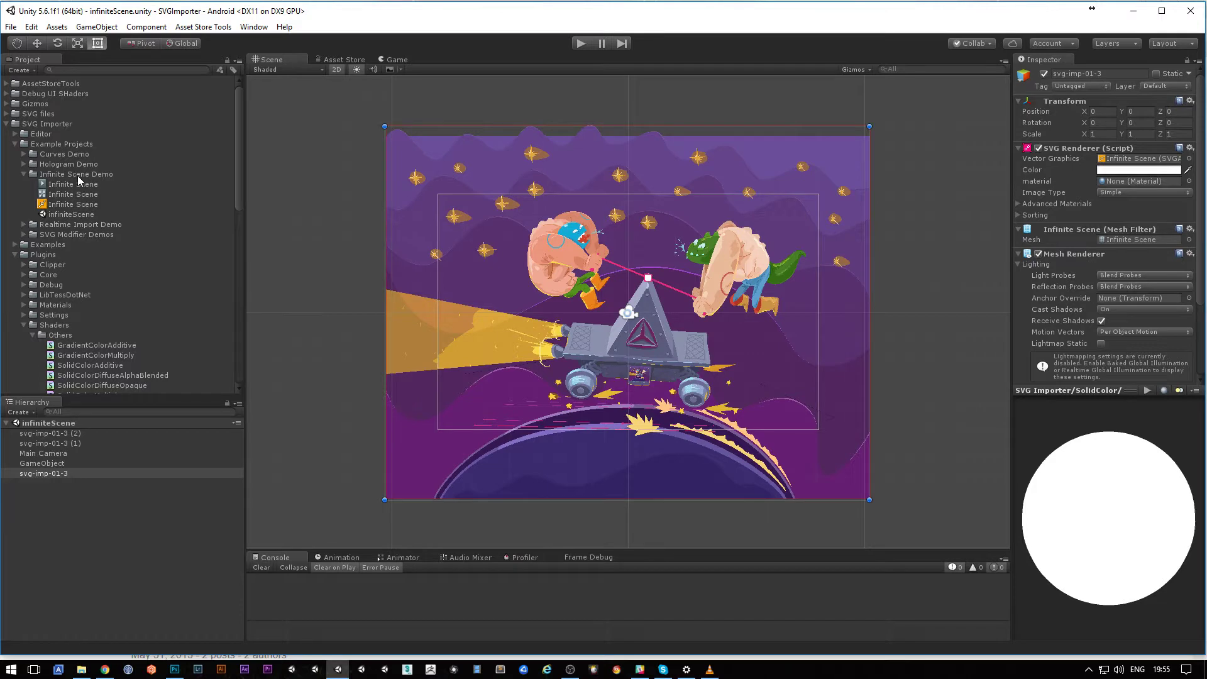
pyautogui.click(317, 240)
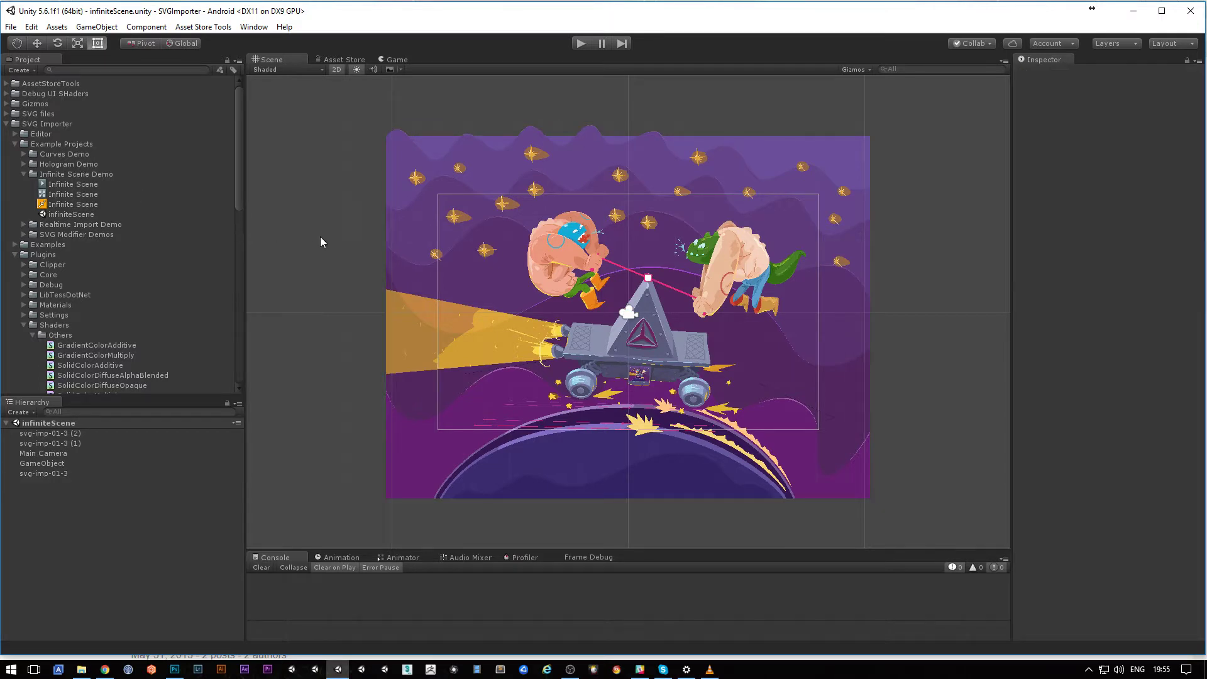
pyautogui.click(474, 167)
pyautogui.click(312, 156)
pyautogui.click(473, 149)
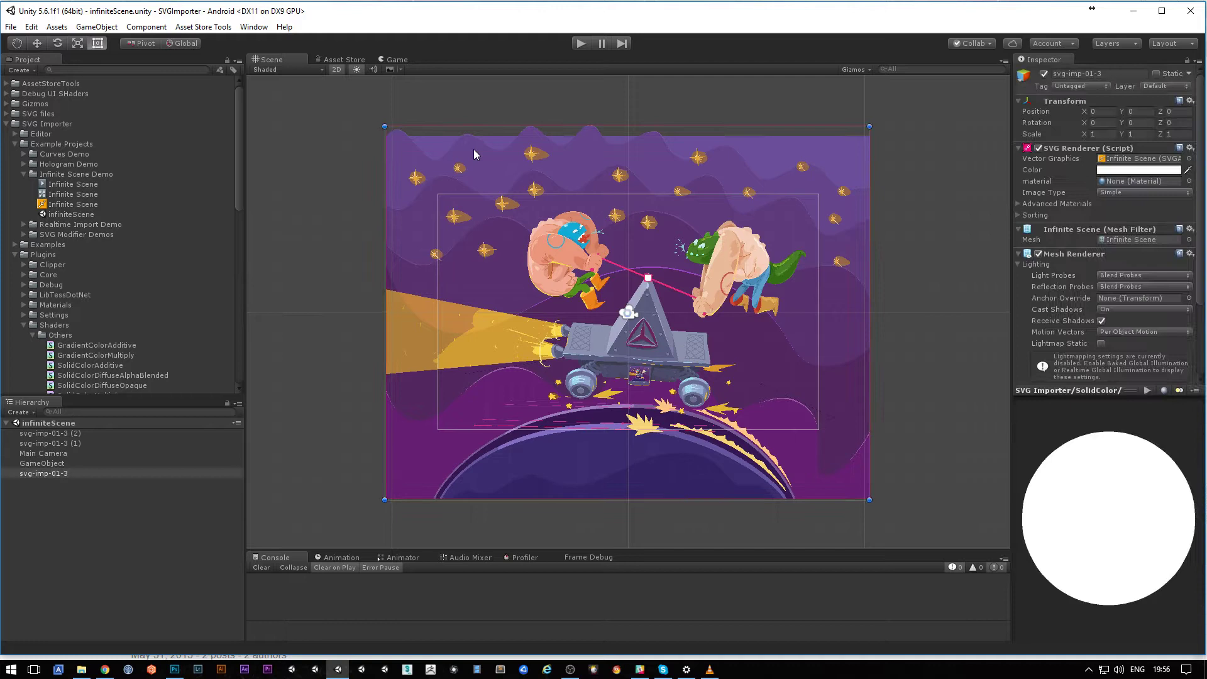
pyautogui.click(364, 176)
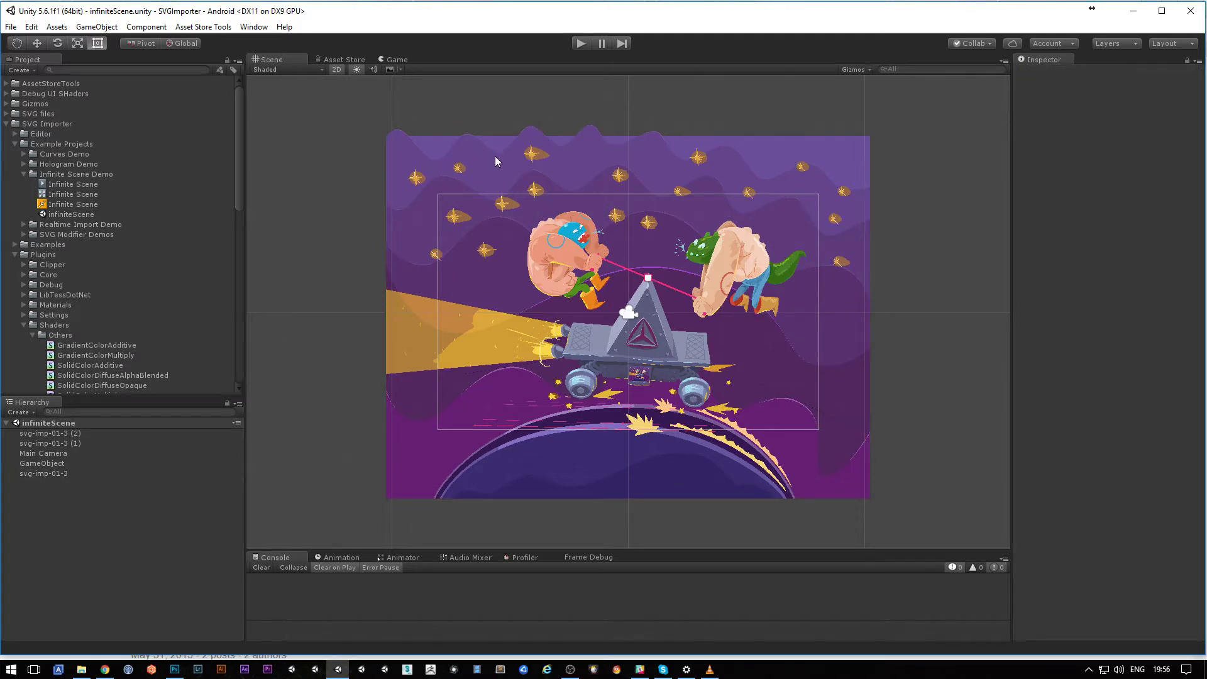
pyautogui.click(499, 158)
pyautogui.click(348, 157)
# Open Project Settings > Quality and try Anti Aliasing at 4x, then 8x Multi Sampling
pyautogui.click(32, 28)
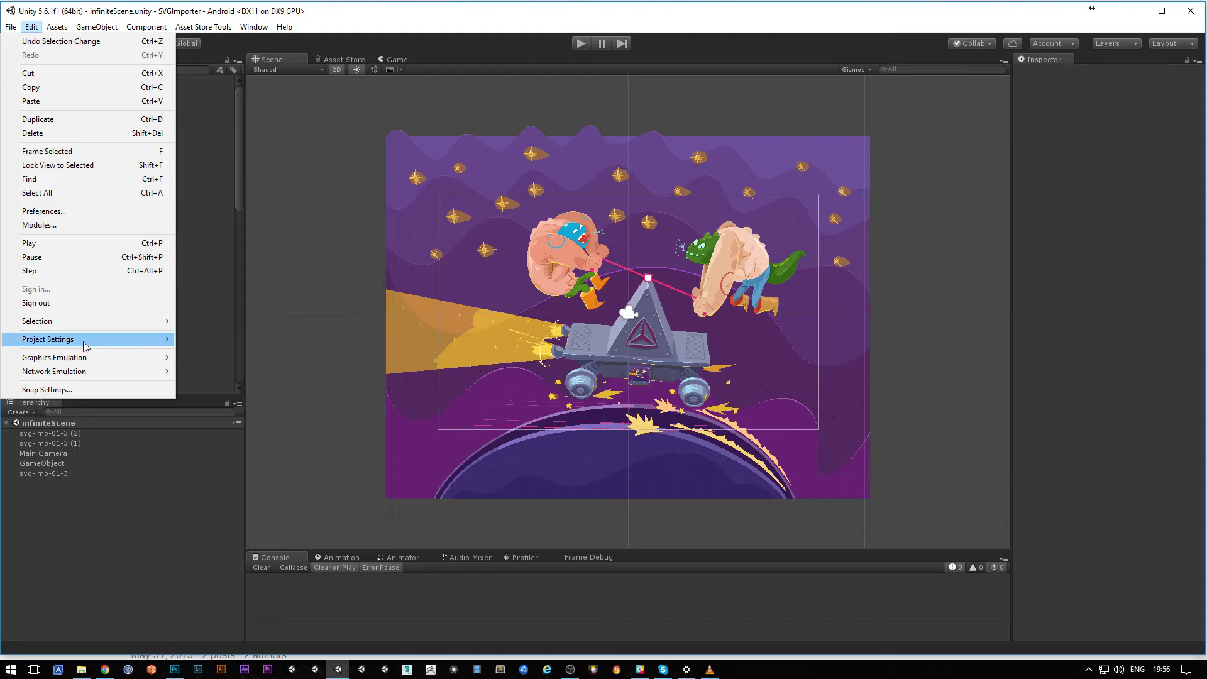
pyautogui.moveTo(84, 342)
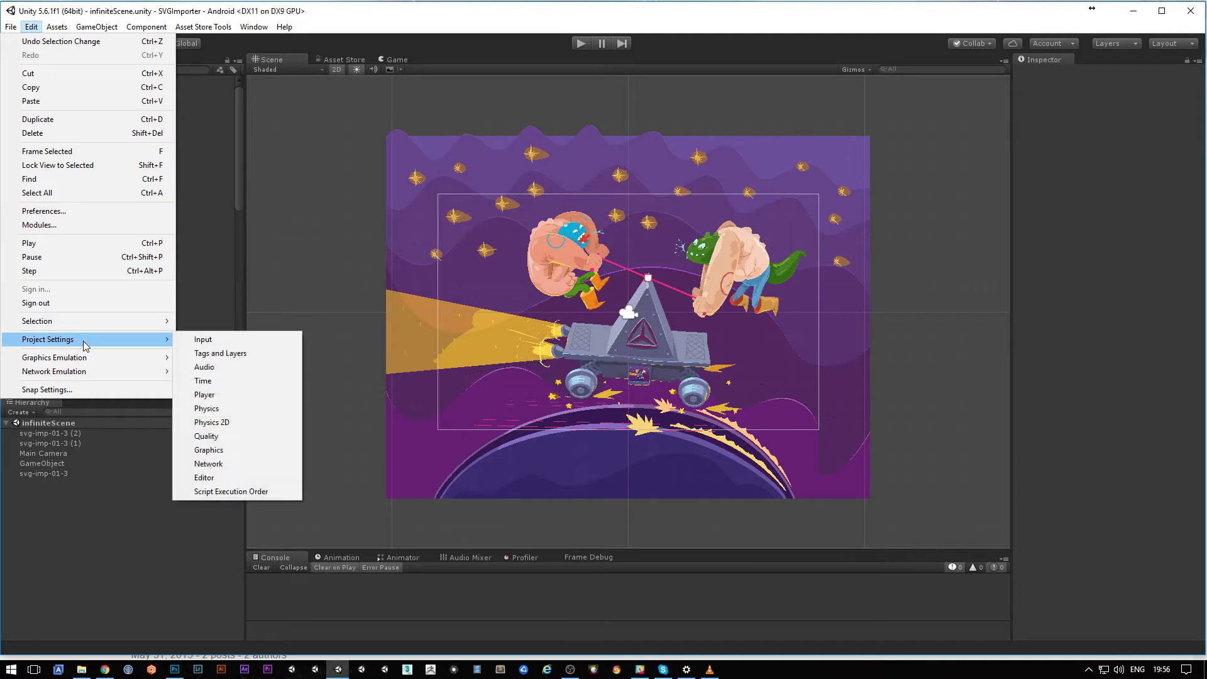
pyautogui.click(207, 437)
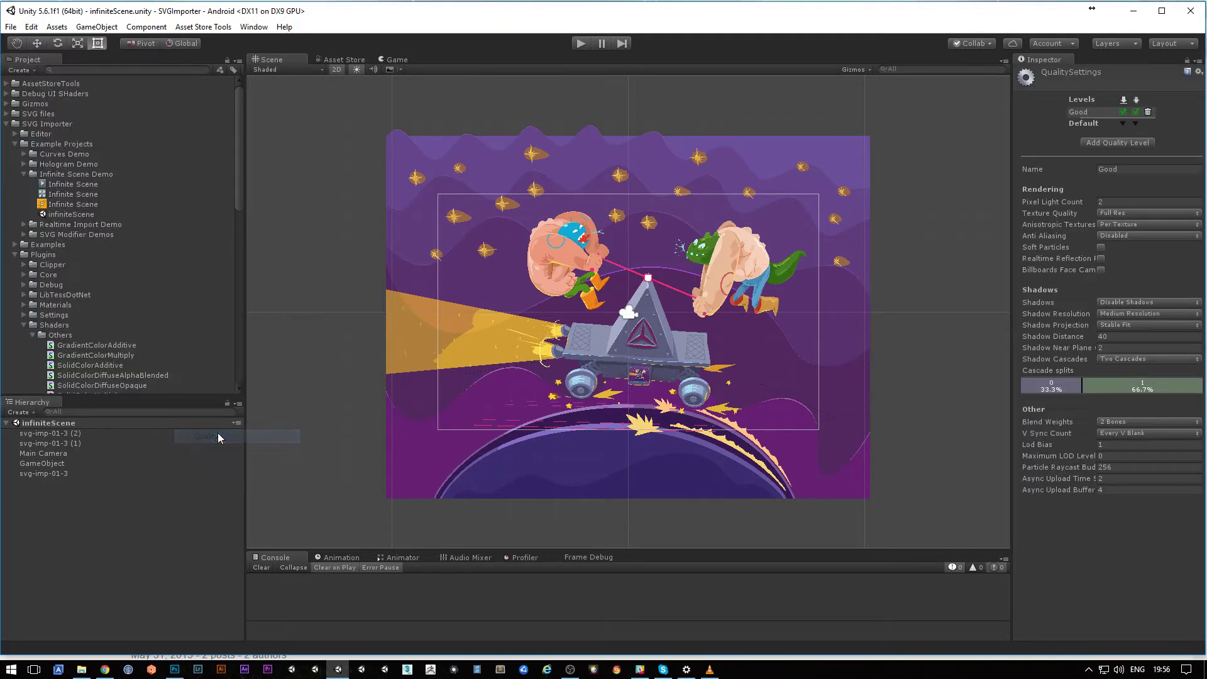
pyautogui.click(1108, 235)
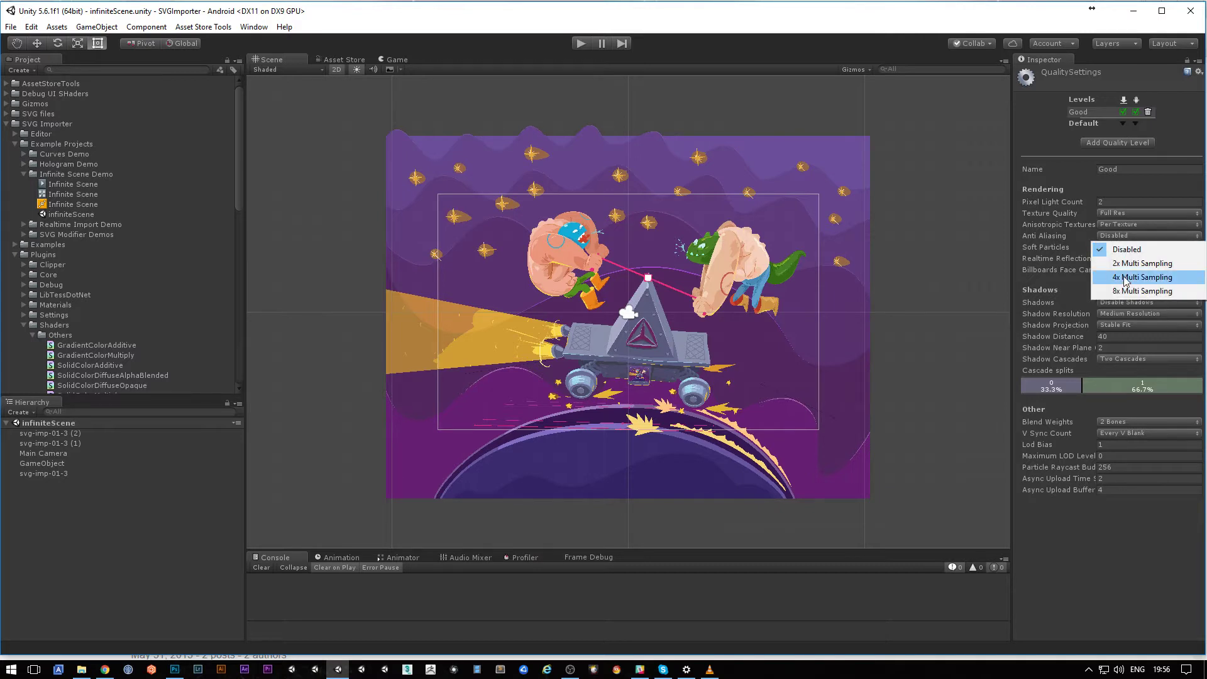
pyautogui.click(1125, 280)
pyautogui.click(1117, 238)
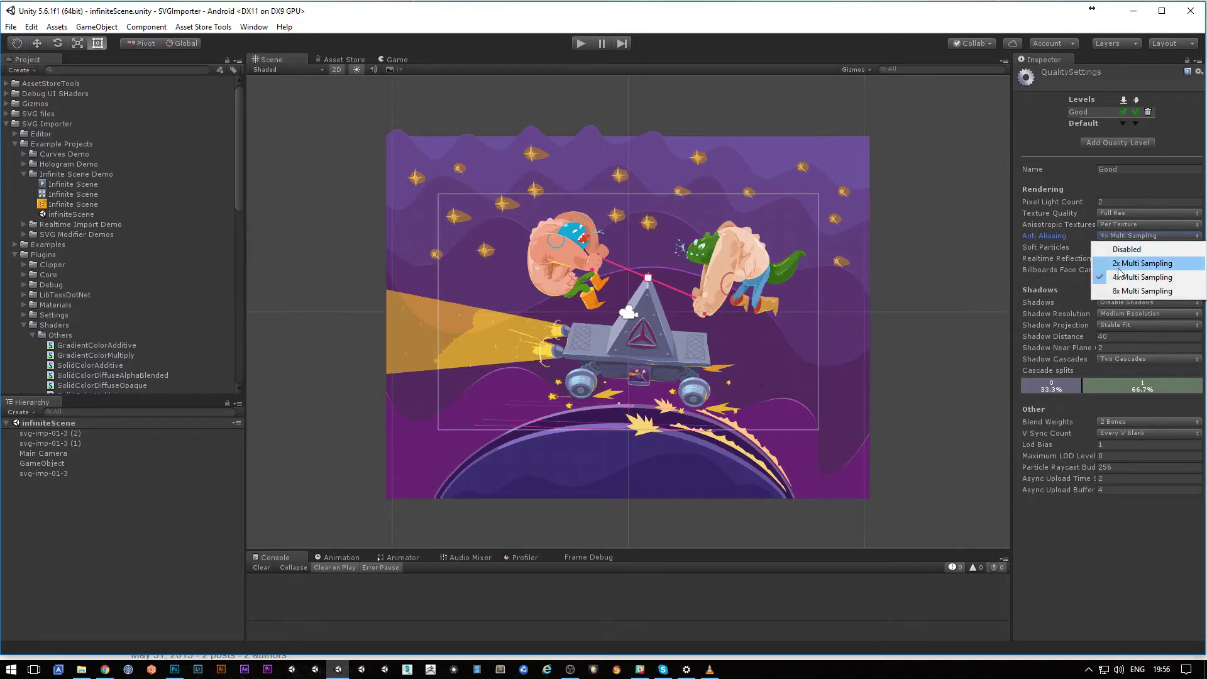
pyautogui.click(1126, 291)
pyautogui.click(1116, 236)
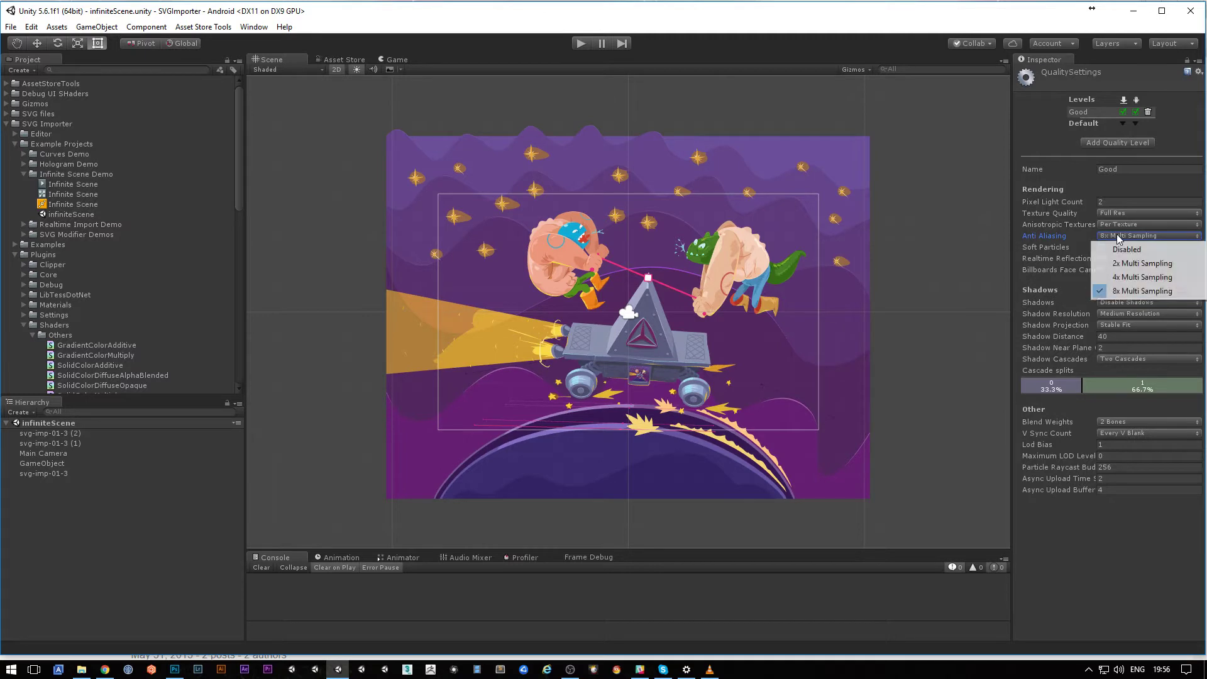
pyautogui.click(1123, 293)
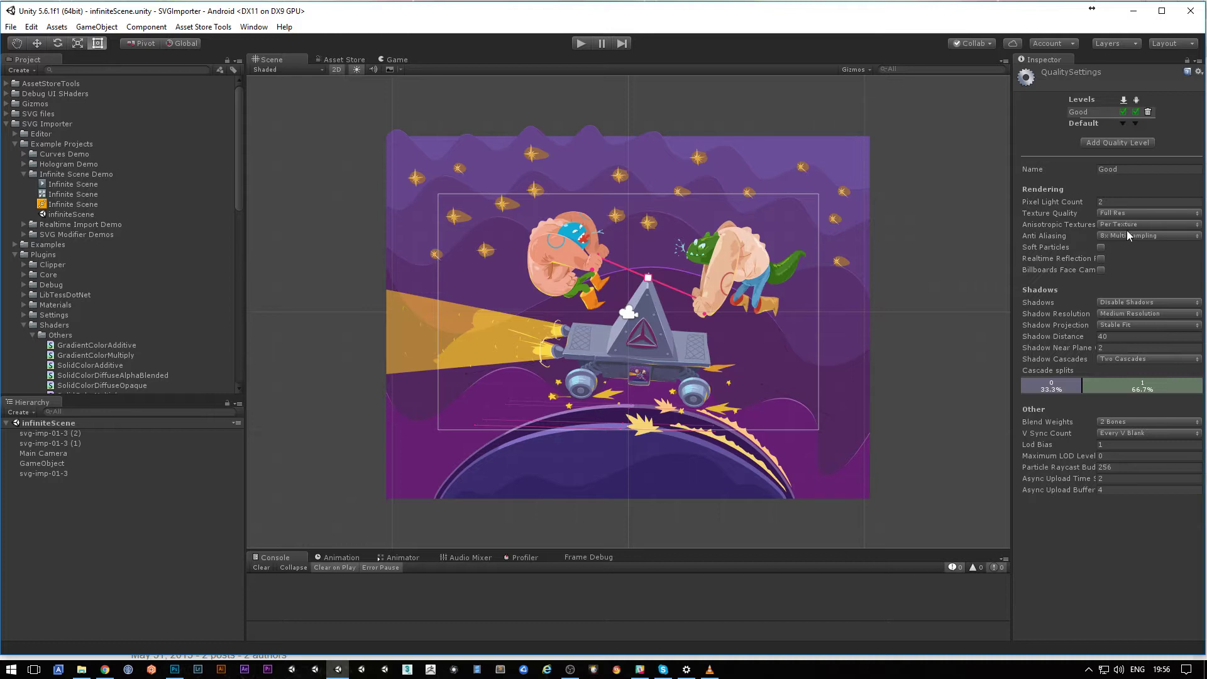
# Step Anti Aliasing down through 4x and 2x Multi Sampling to Disabled
pyautogui.click(1126, 234)
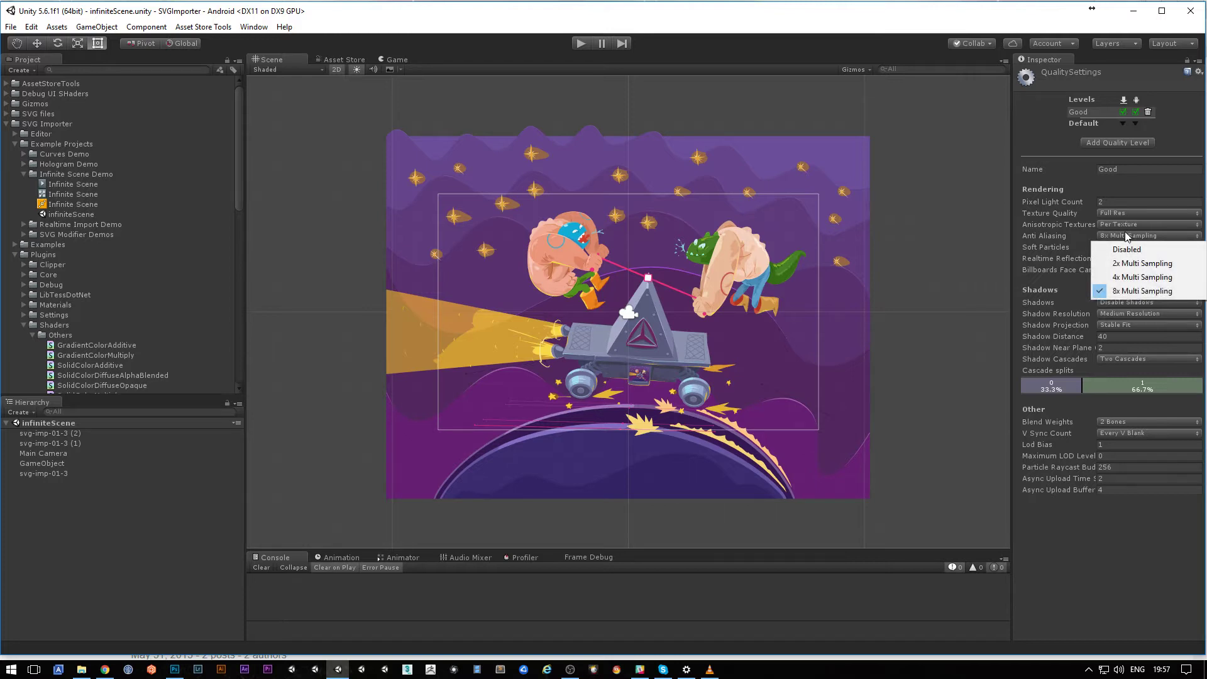
pyautogui.click(1129, 277)
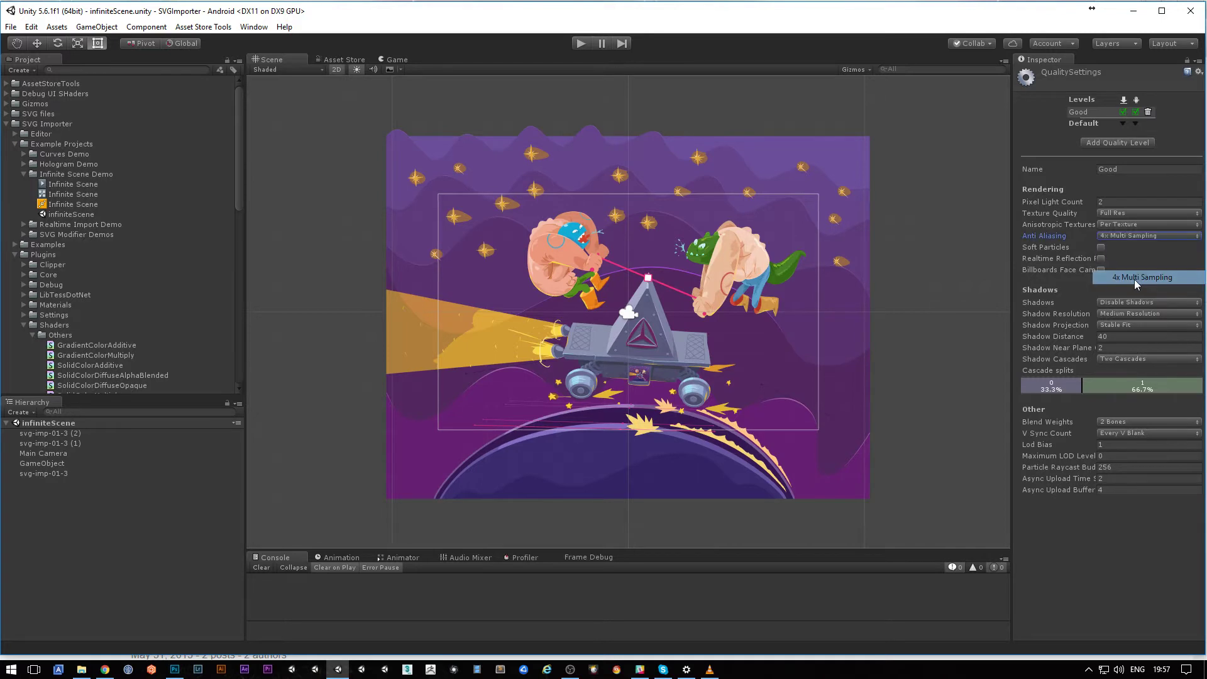
pyautogui.click(1126, 236)
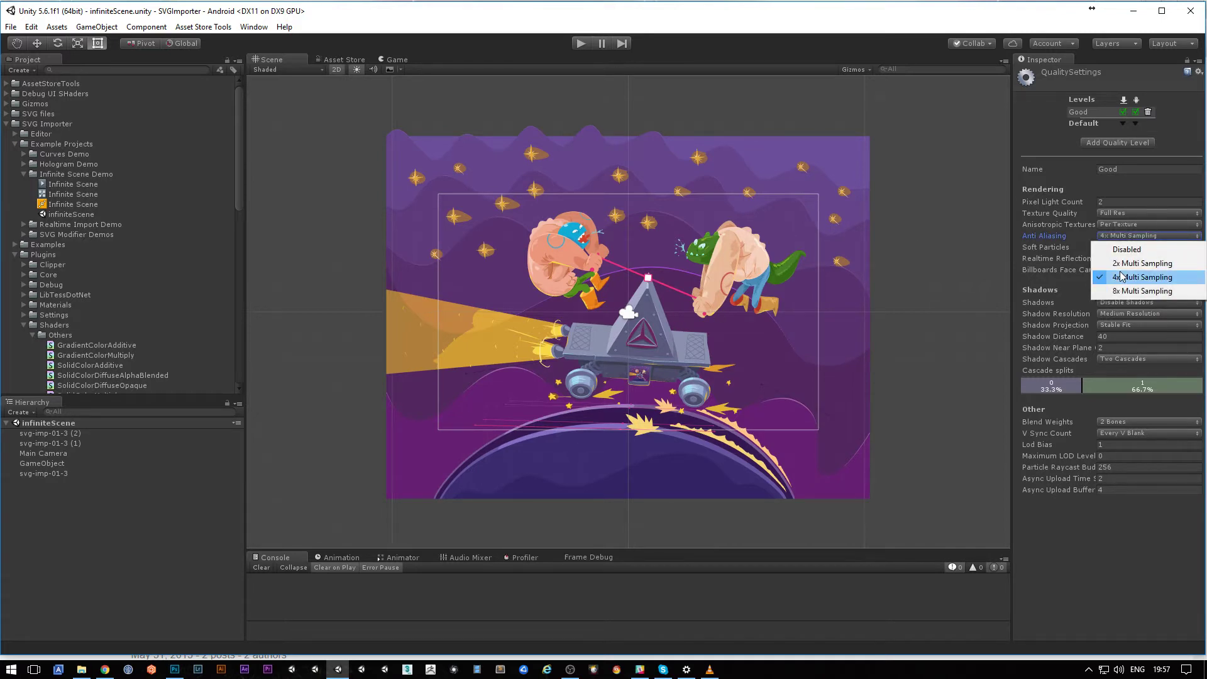
pyautogui.click(1129, 263)
pyautogui.click(1120, 236)
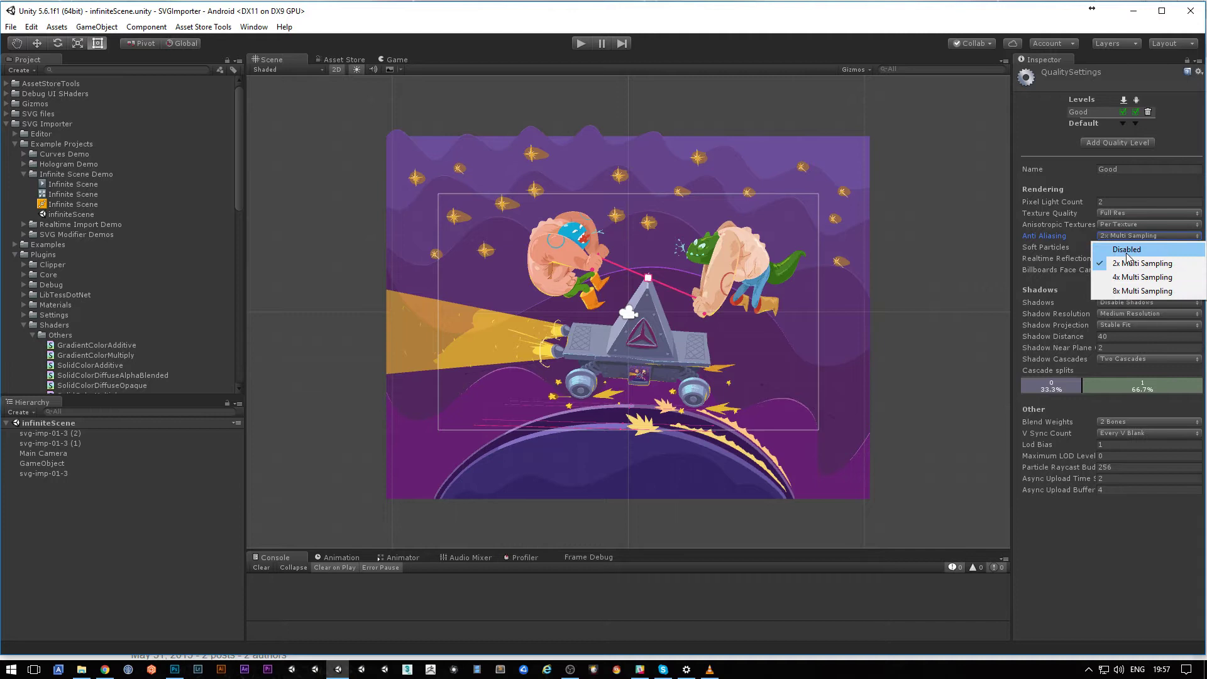
pyautogui.click(1127, 249)
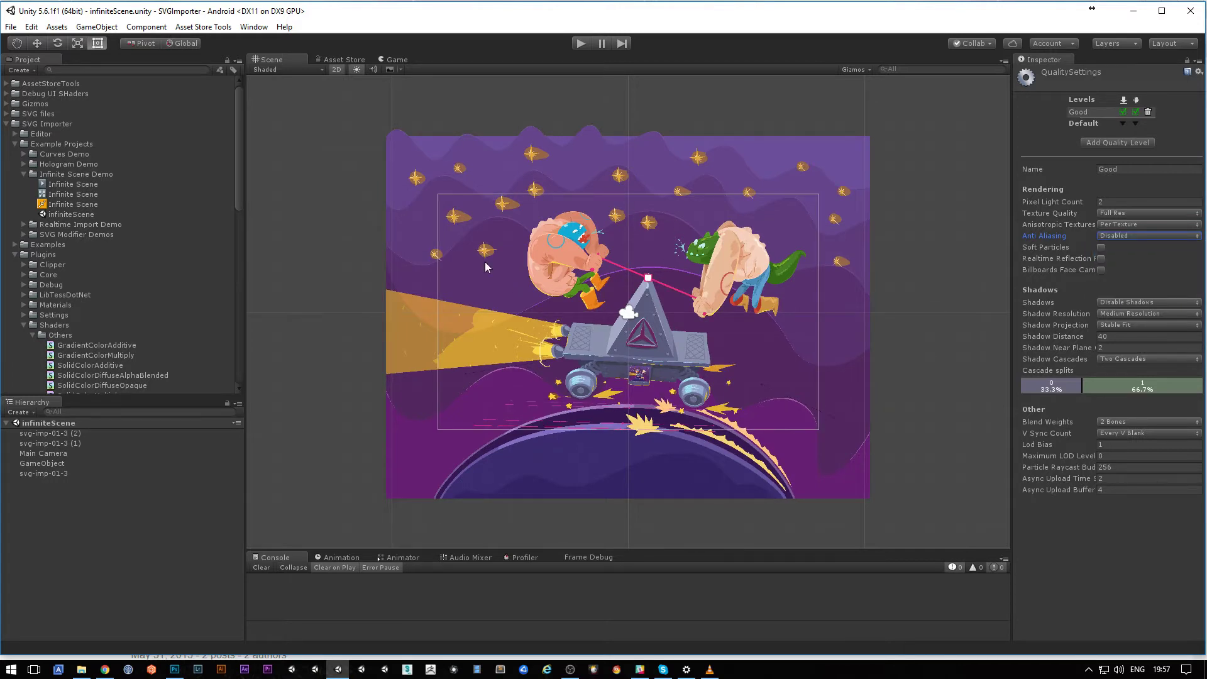
# Close Quality settings, select svg-imp-01-3, and ping its Vector Graphics asset in the Project panel
pyautogui.click(626, 265)
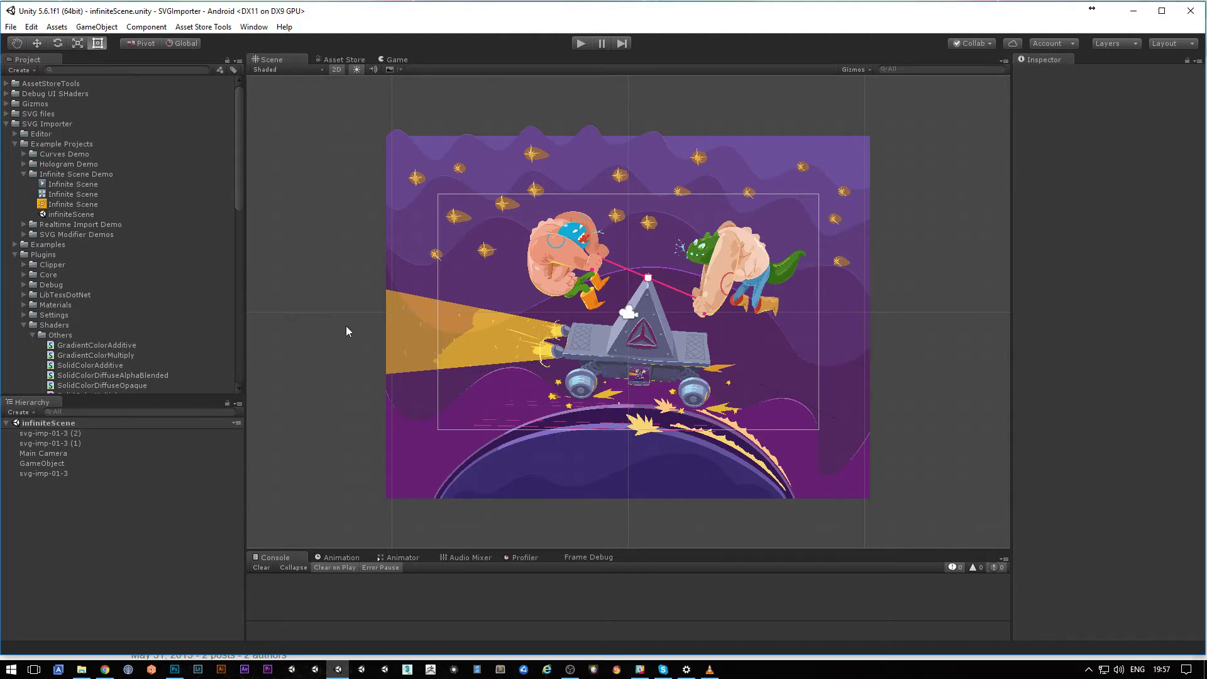
pyautogui.click(526, 171)
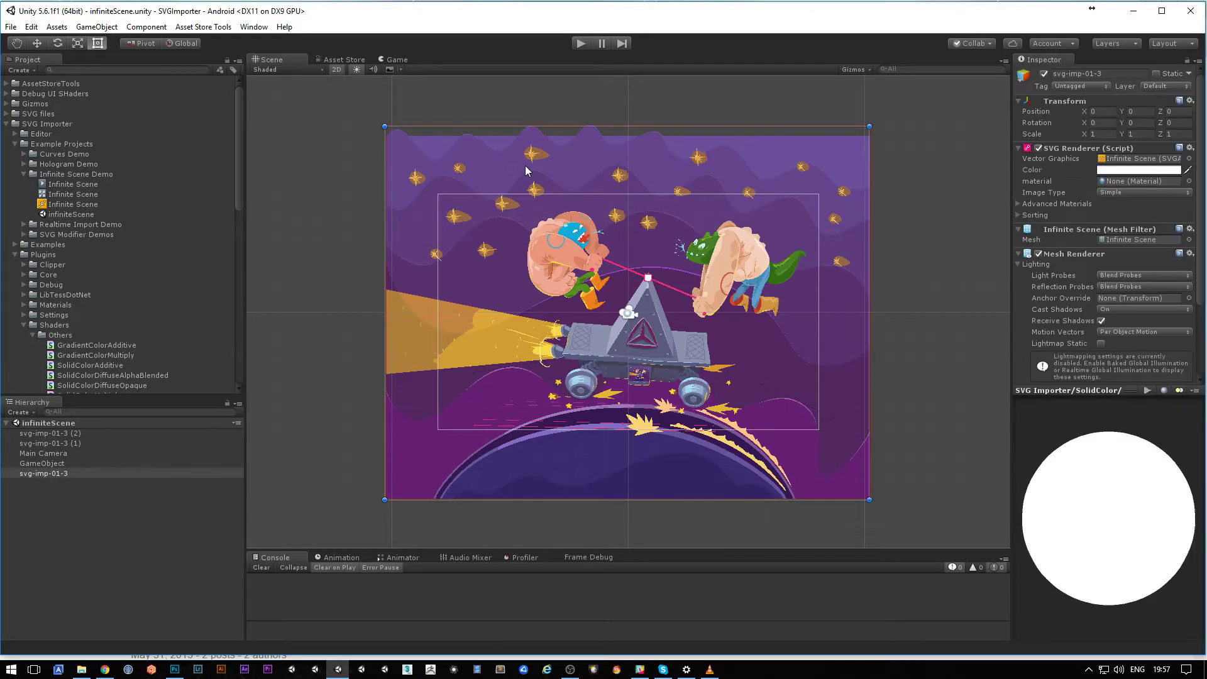
pyautogui.click(639, 105)
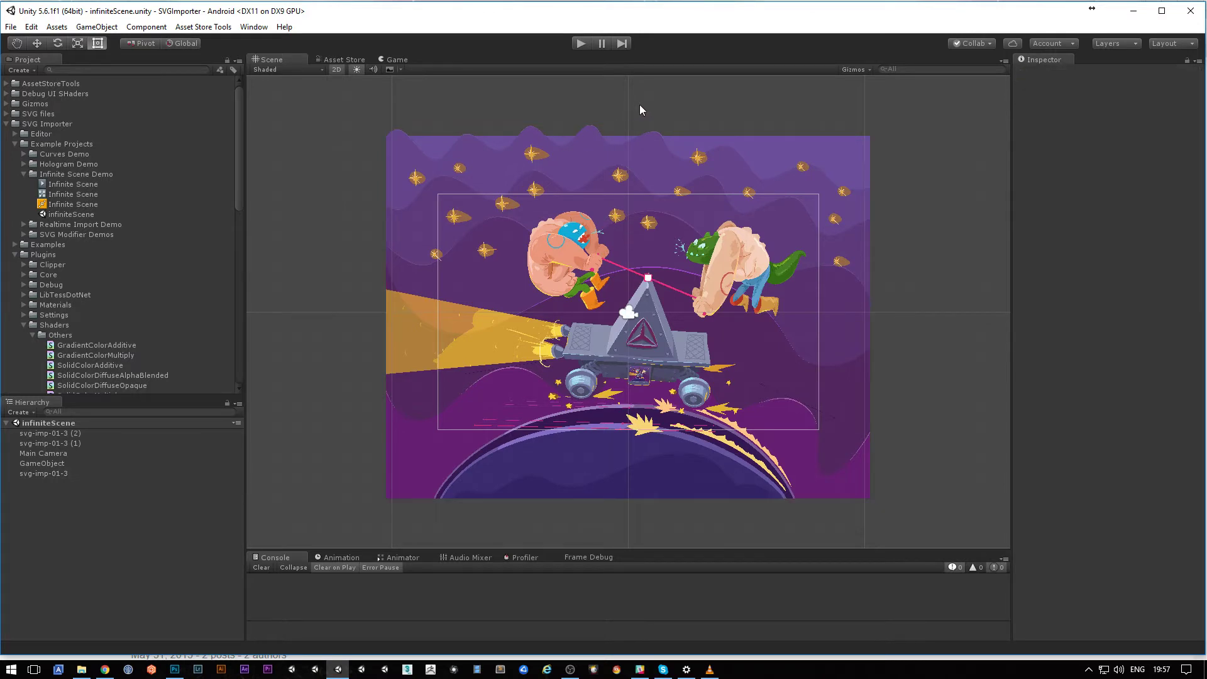
pyautogui.click(620, 154)
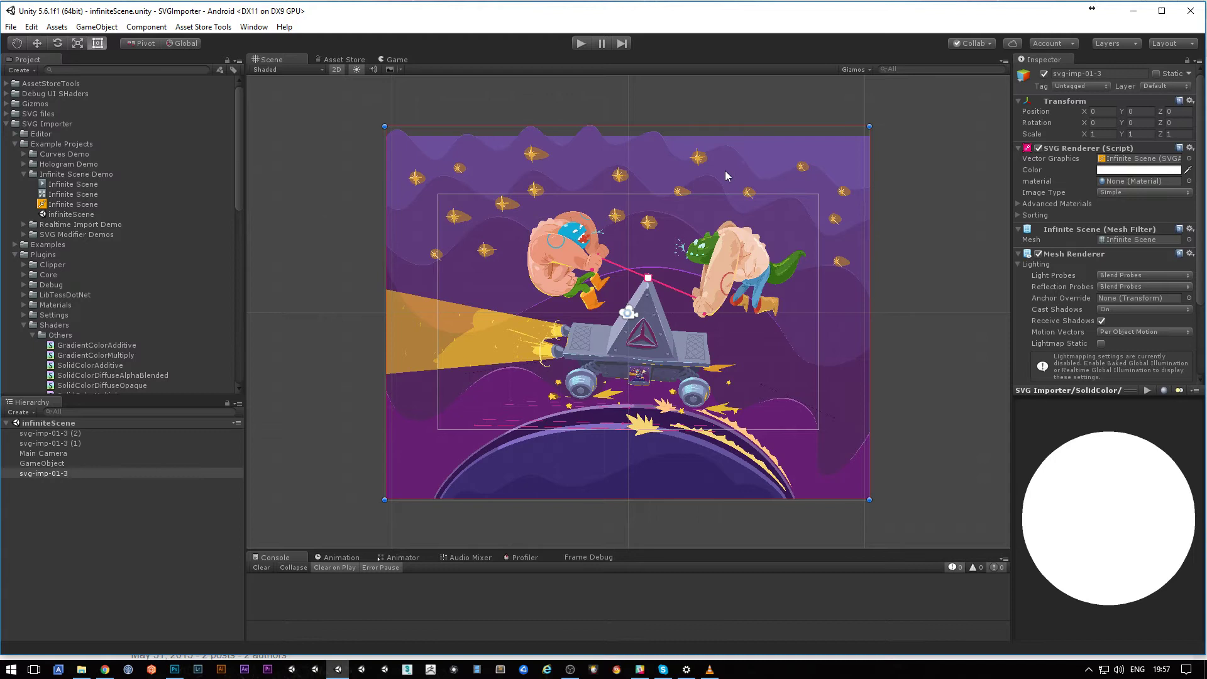
pyautogui.click(1127, 158)
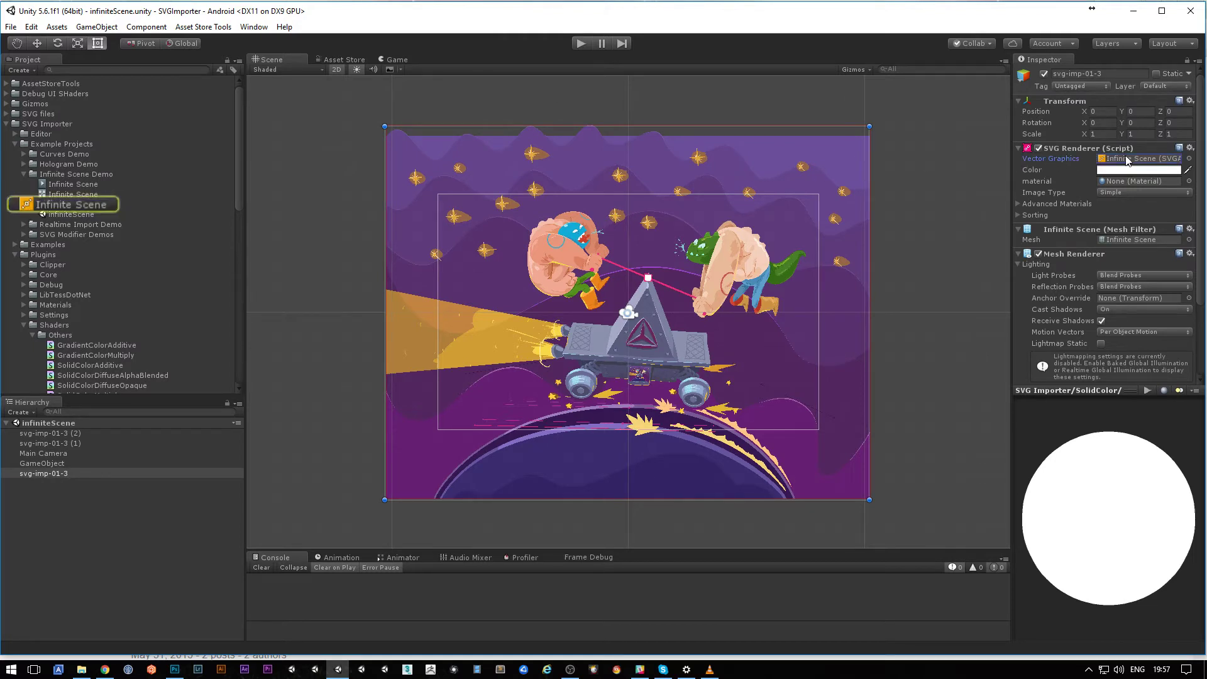
# Enable Antialiasing in the Infinite Scene SVG import settings, apply it, and deselect
pyautogui.click(76, 204)
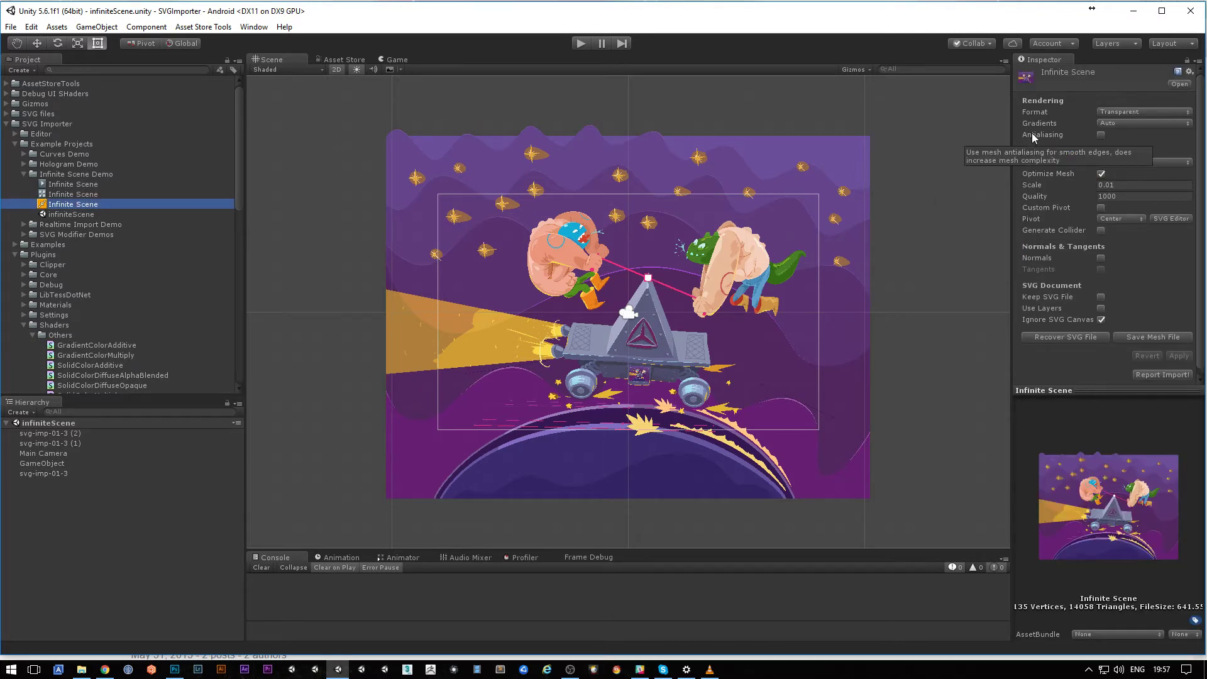
pyautogui.click(1101, 135)
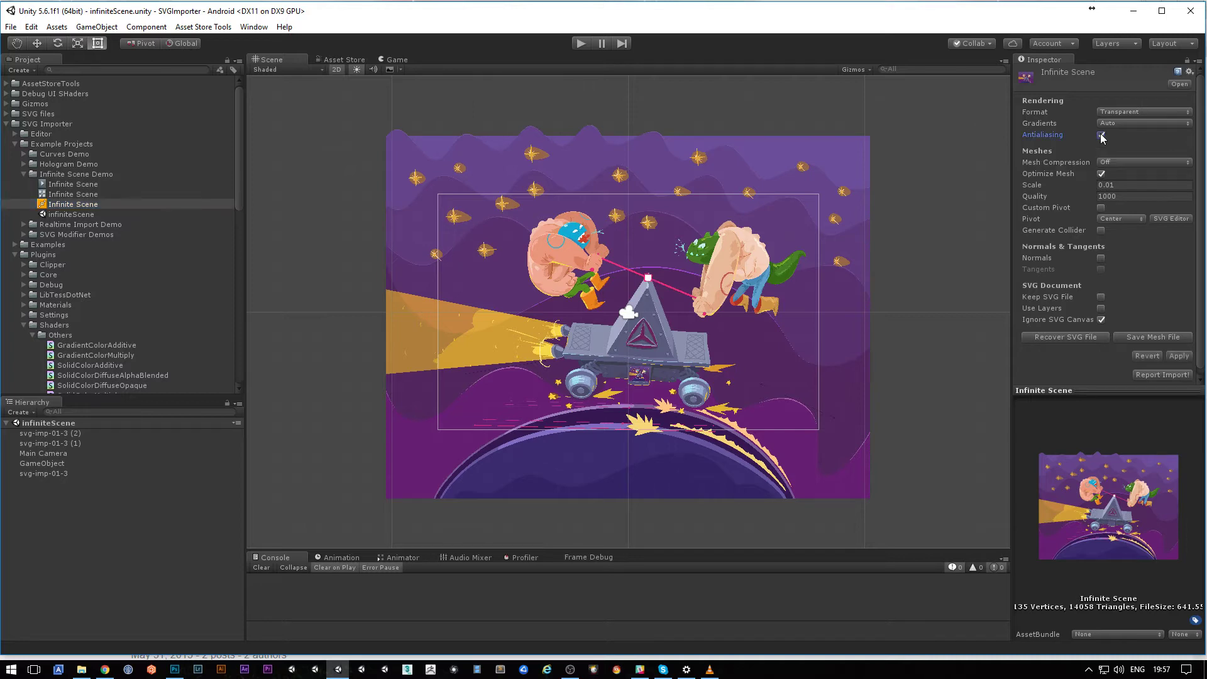
pyautogui.click(1179, 356)
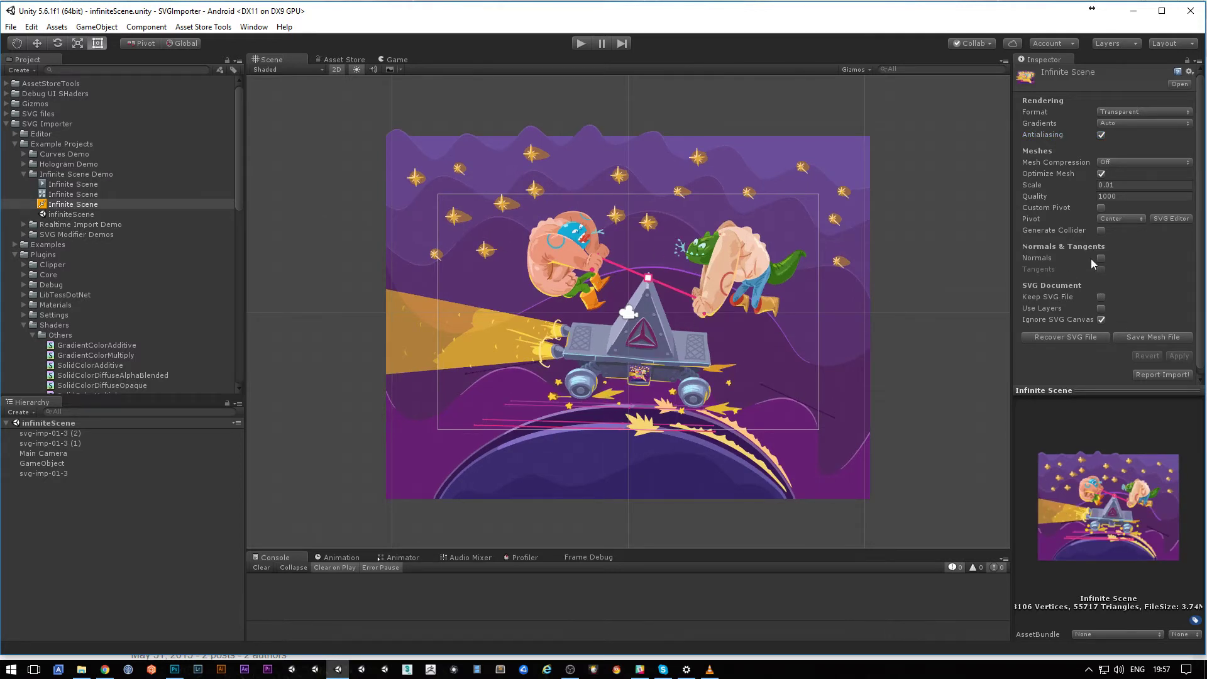
pyautogui.click(919, 303)
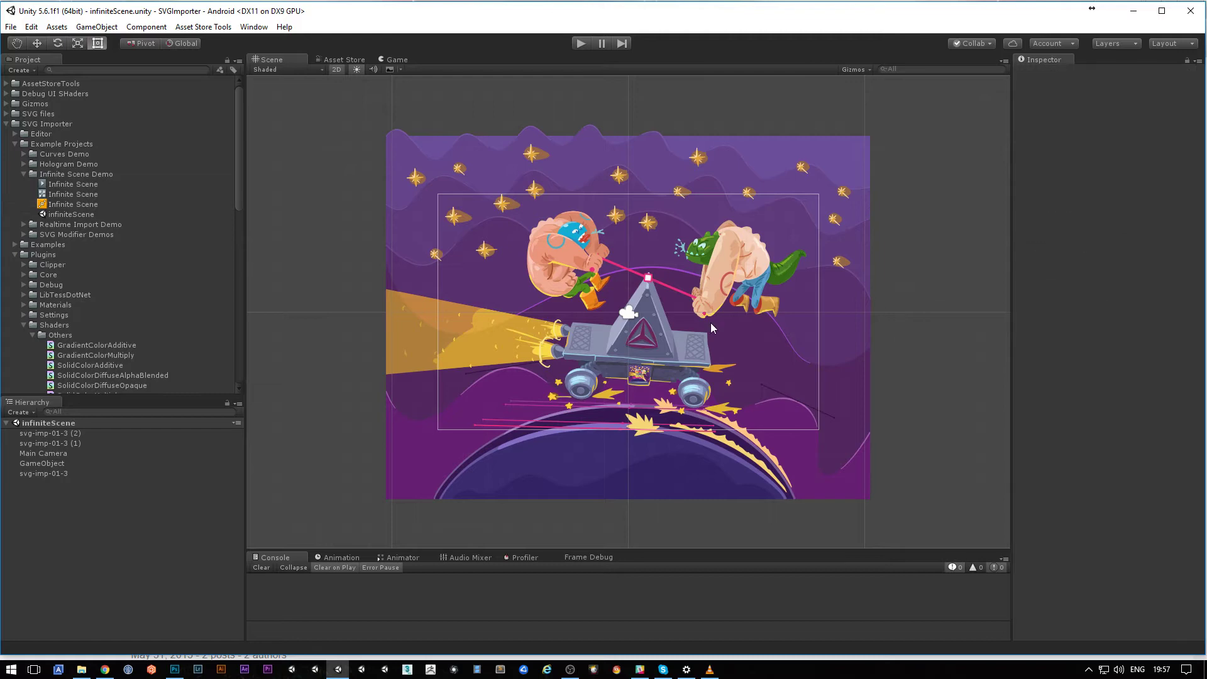
pyautogui.scroll(3, 616, 237)
pyautogui.scroll(8, 617, 315)
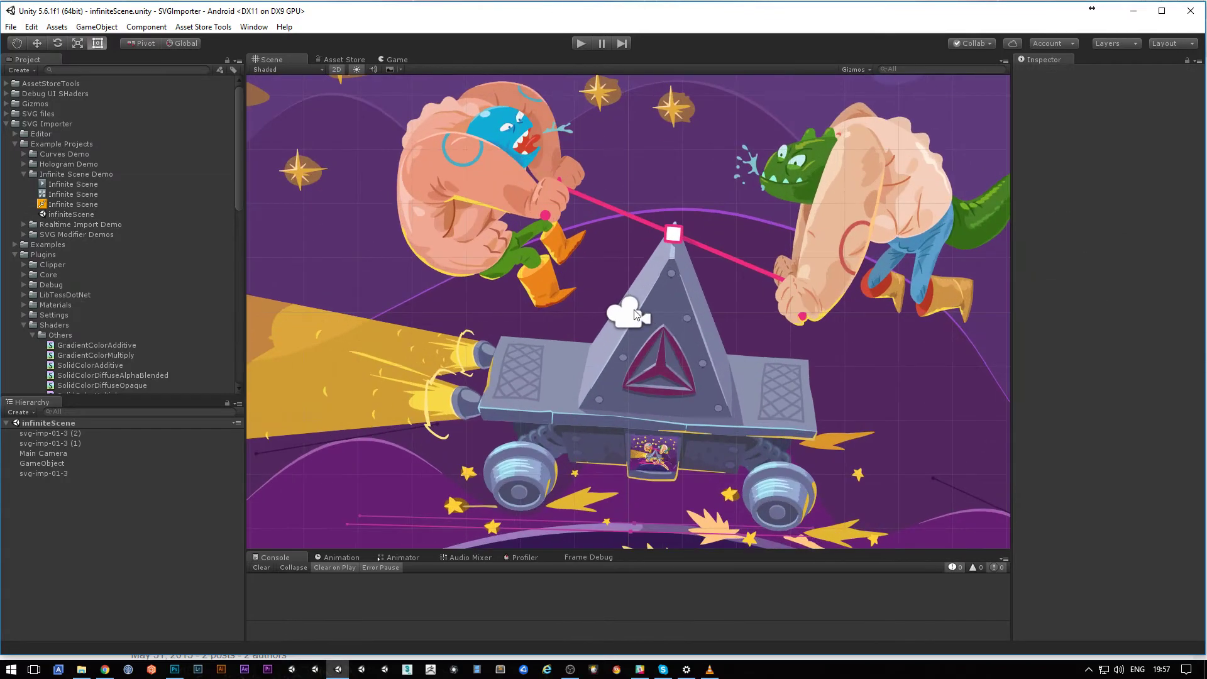
pyautogui.scroll(2, 629, 340)
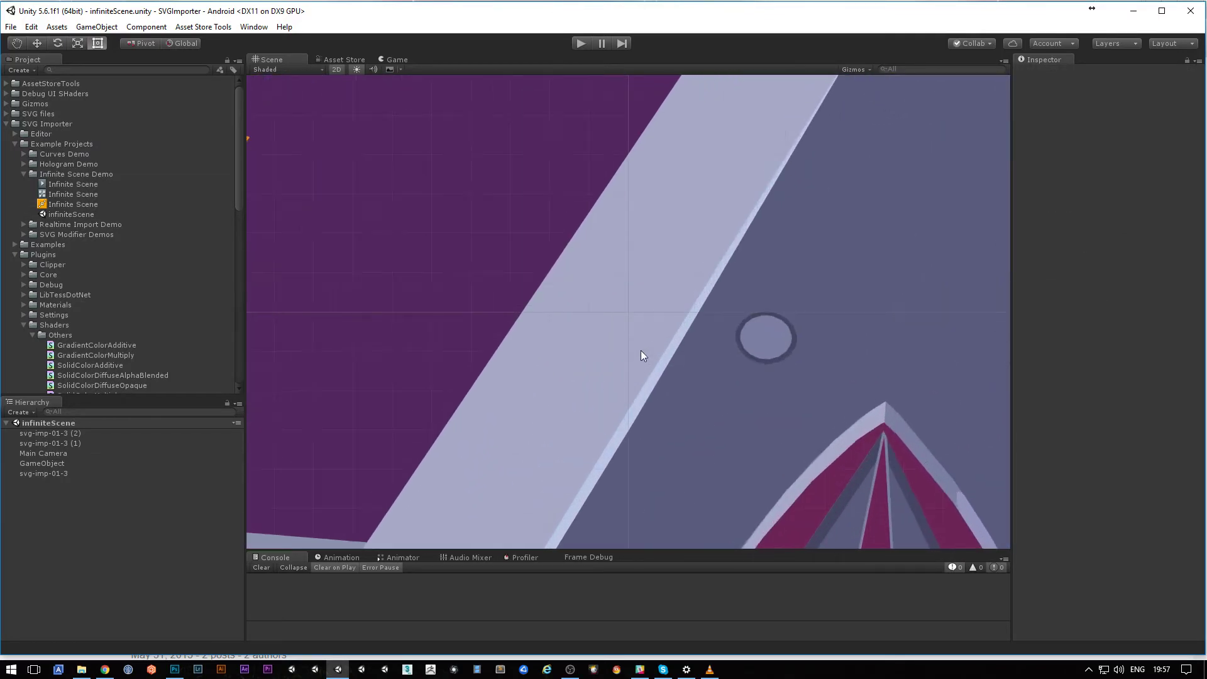
pyautogui.scroll(-10, 640, 350)
pyautogui.scroll(-12, 626, 361)
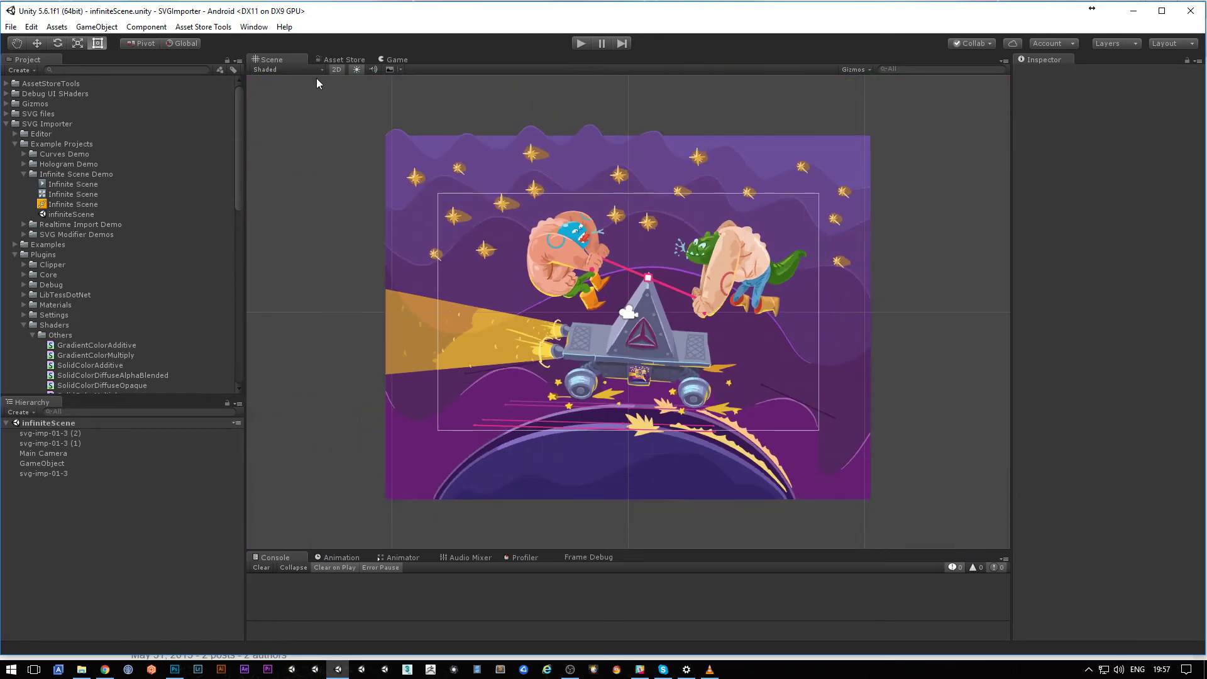
pyautogui.click(336, 69)
pyautogui.keyDown('alt'); pyautogui.moveTo(723, 276); pyautogui.dragTo(450, 270); pyautogui.keyUp('alt')
pyautogui.scroll(8, 661, 364)
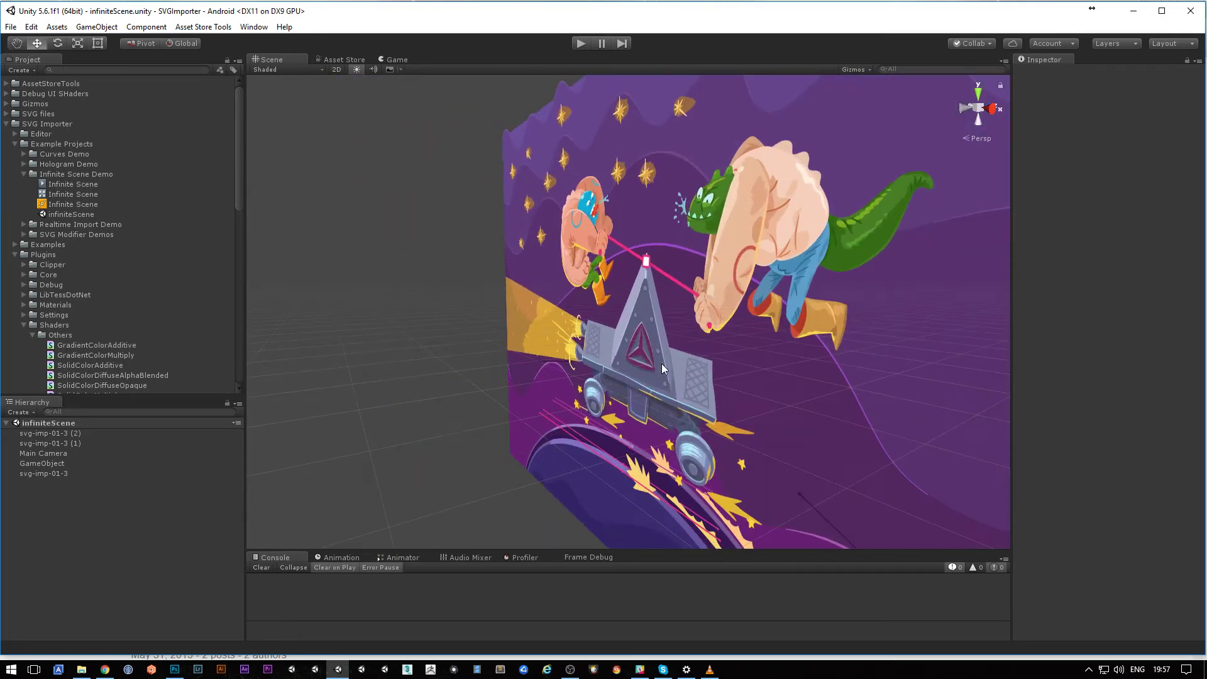
pyautogui.scroll(2, 654, 401)
pyautogui.scroll(-6, 635, 410)
pyautogui.keyDown('alt'); pyautogui.moveTo(636, 410); pyautogui.dragTo(258, 337); pyautogui.keyUp('alt')
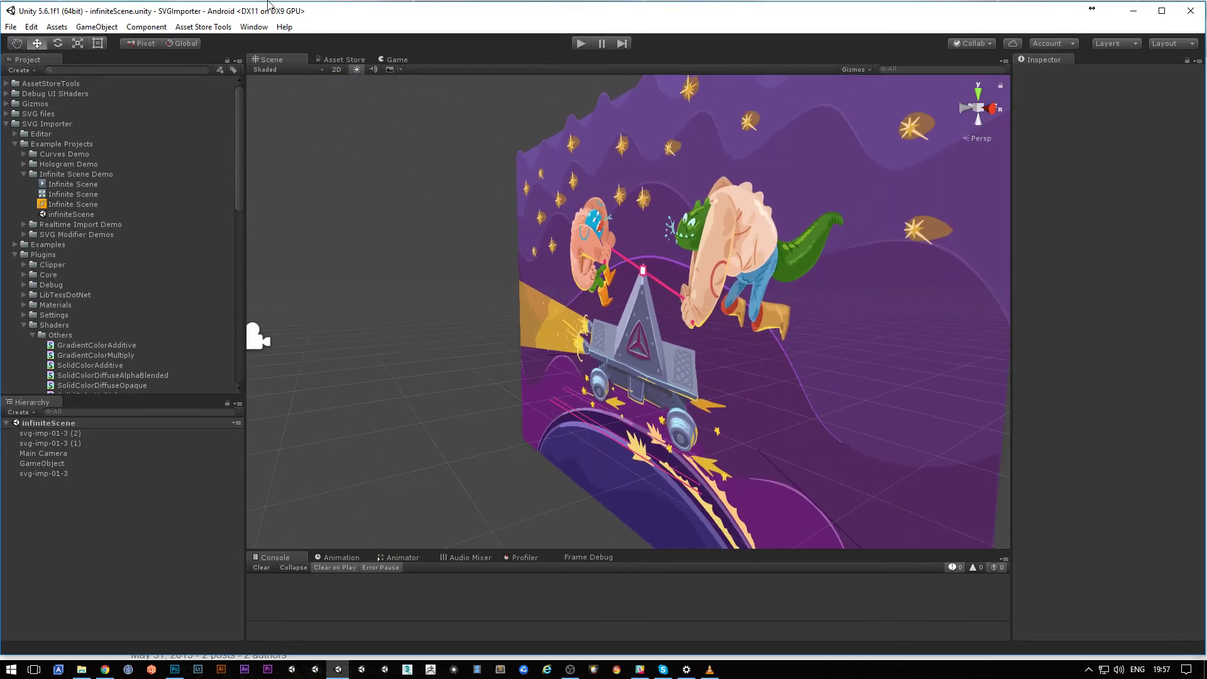
pyautogui.click(337, 69)
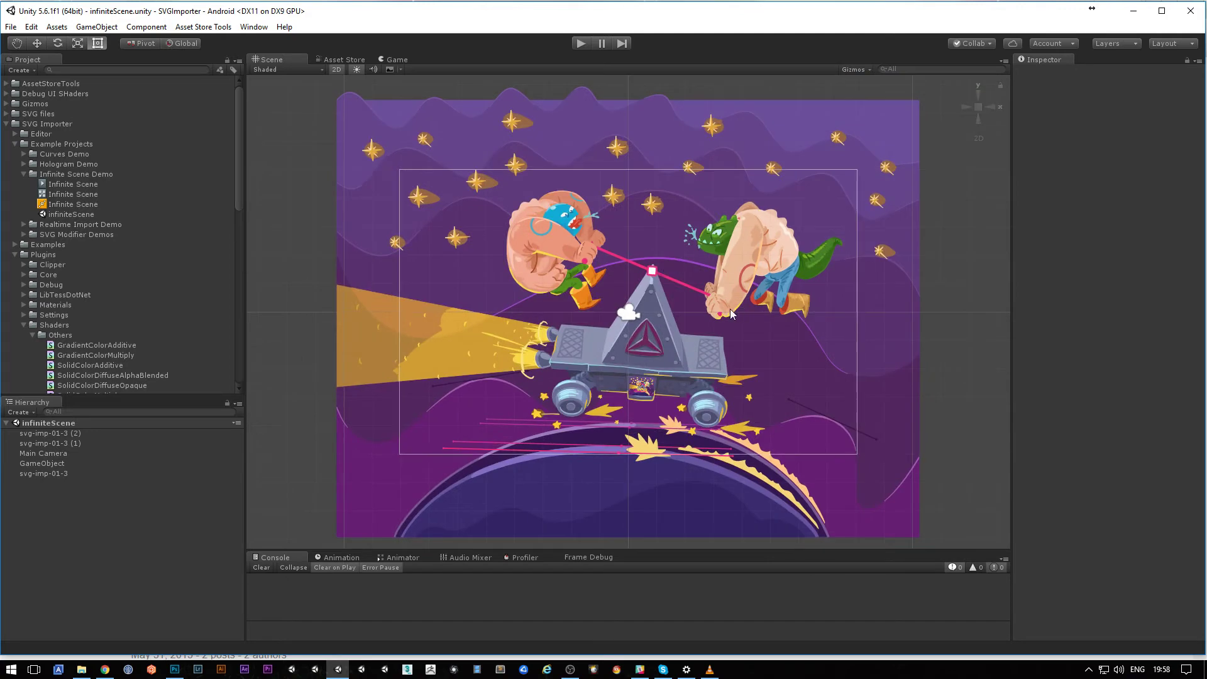
# Run play mode in the Game view to watch the infinite zoom, then stop it
pyautogui.click(400, 59)
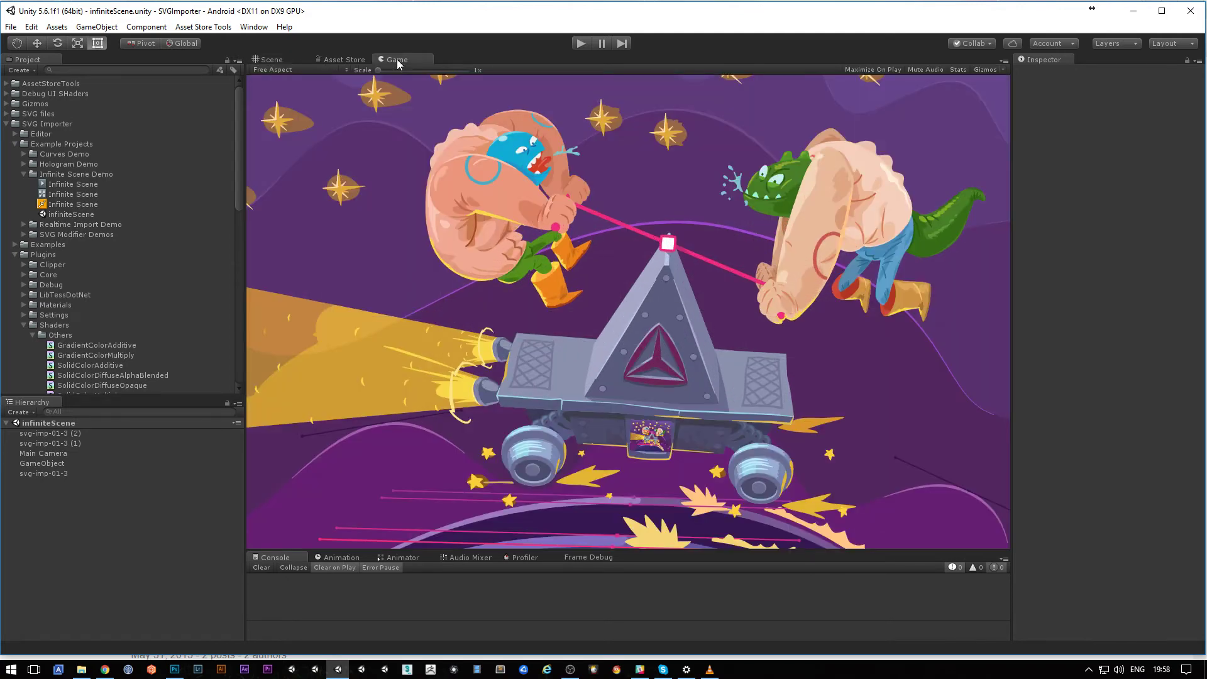
pyautogui.click(583, 45)
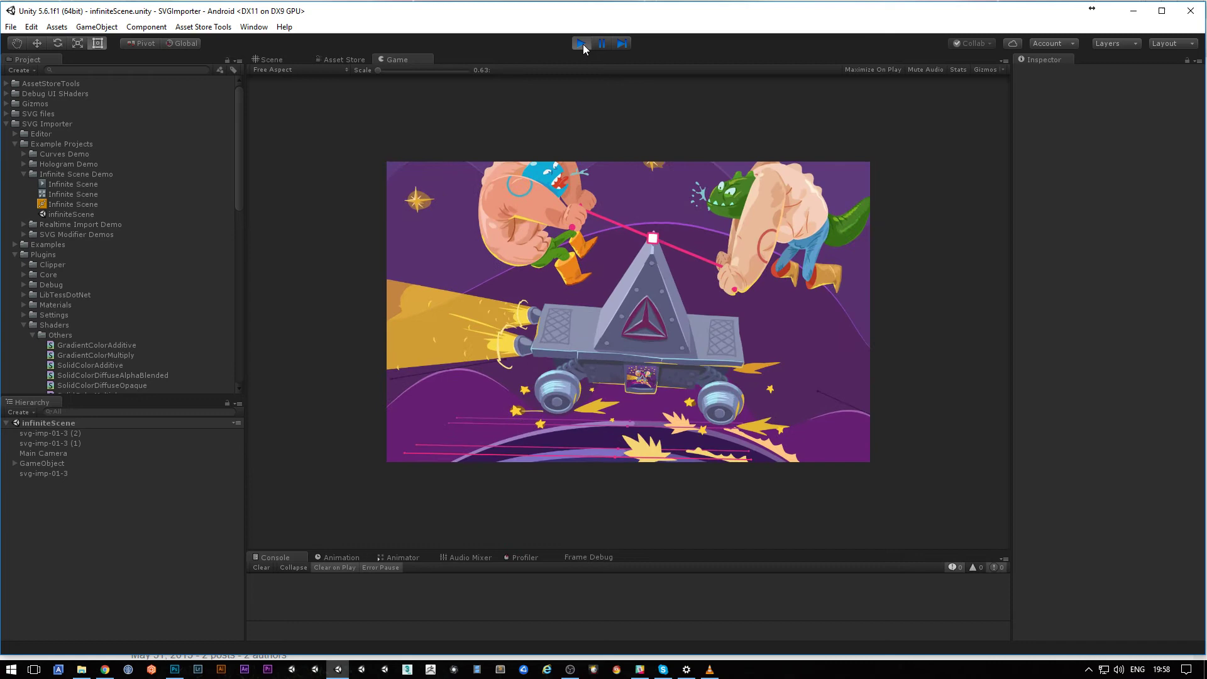
pyautogui.click(583, 44)
# Return to the Scene view and zoom in and out around the rover
pyautogui.click(277, 60)
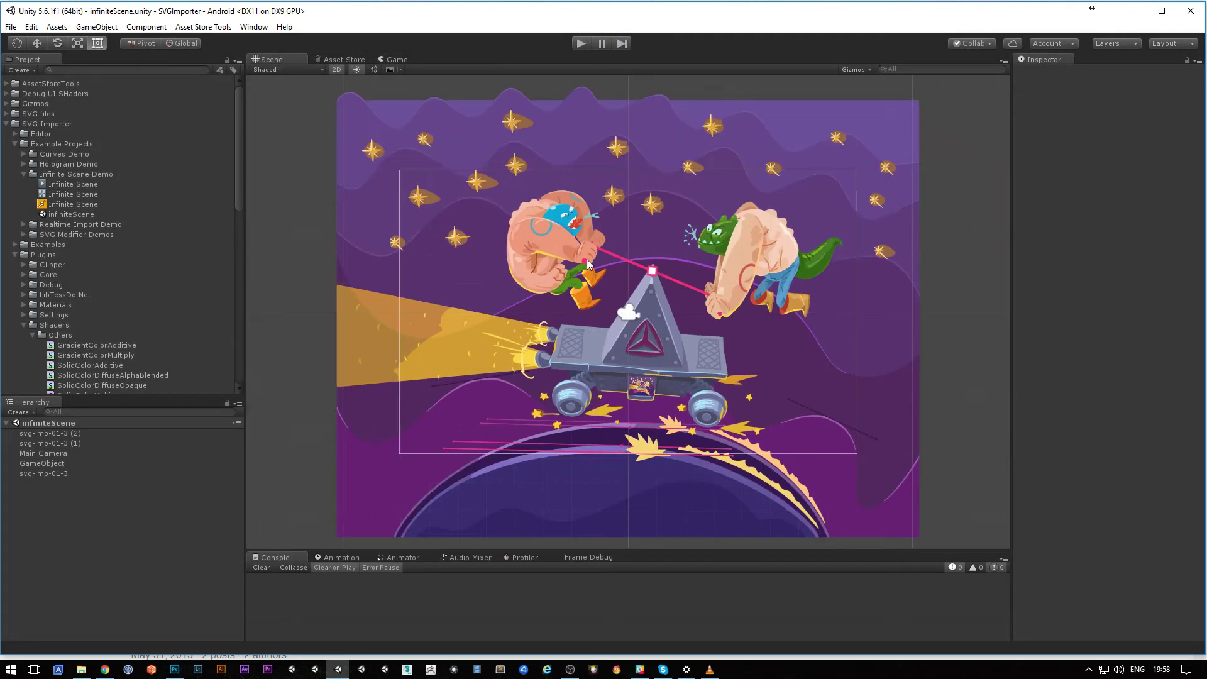
pyautogui.scroll(6, 640, 296)
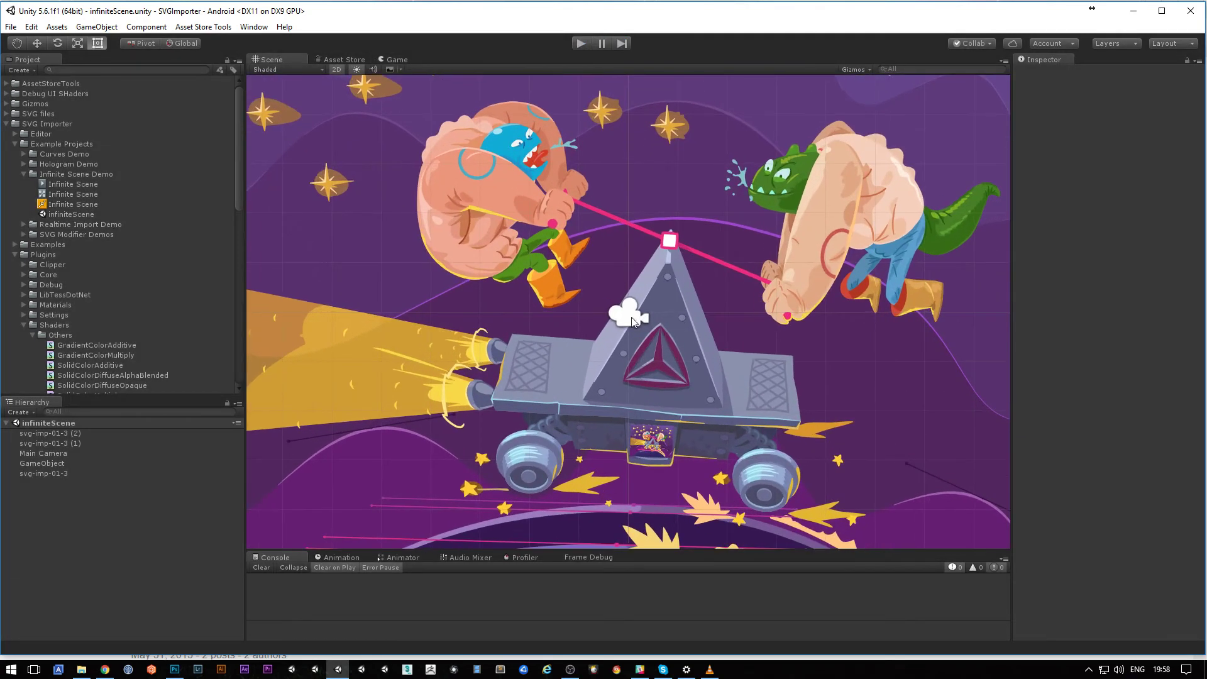
pyautogui.scroll(-4, 632, 322)
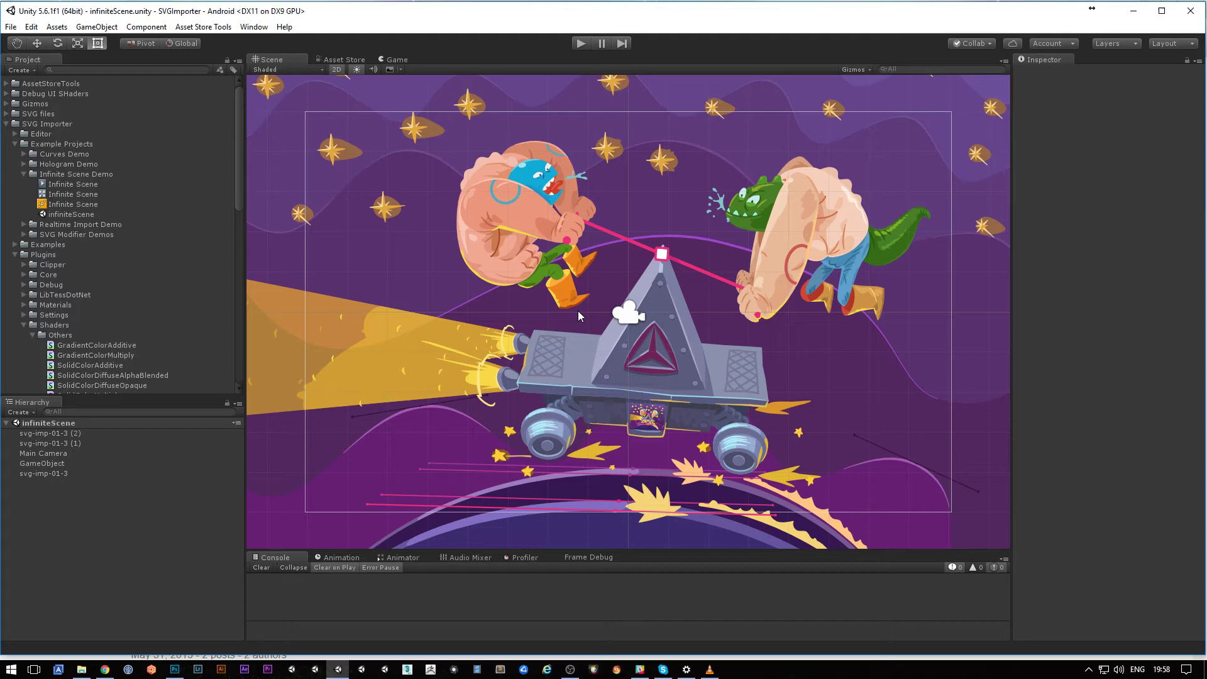
# Select the svg-imp-01-3 sprite, zoom in on it, and open the Window menu
pyautogui.click(555, 266)
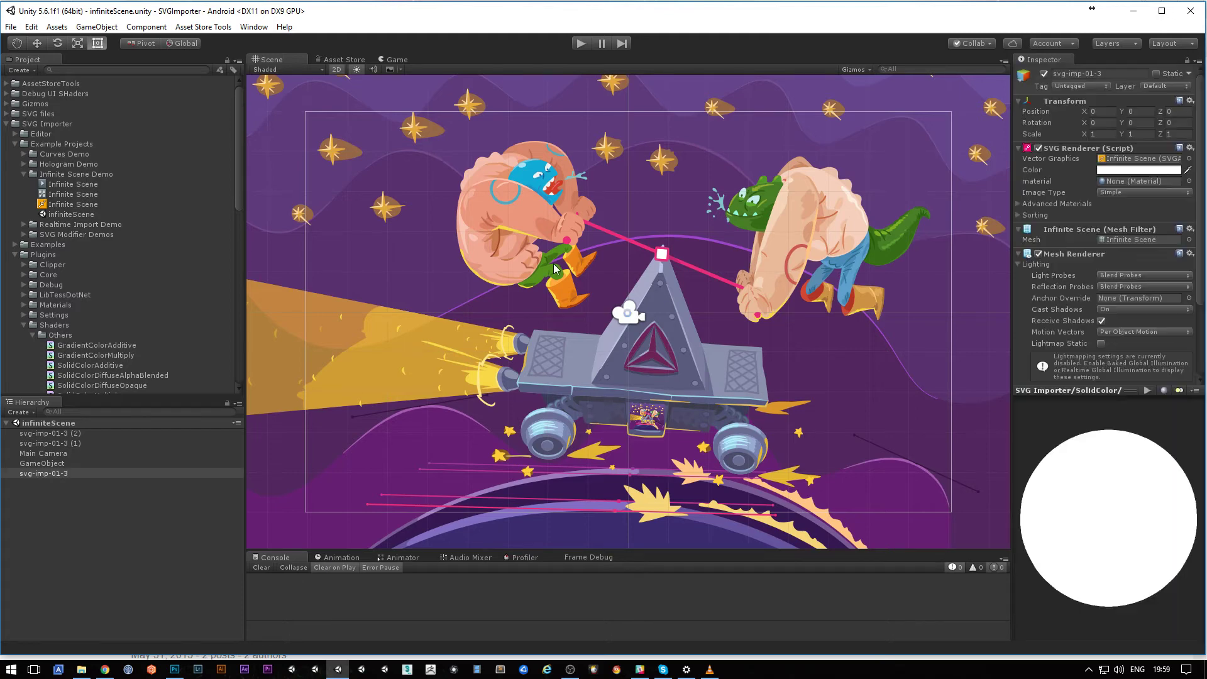
pyautogui.scroll(-4, 554, 318)
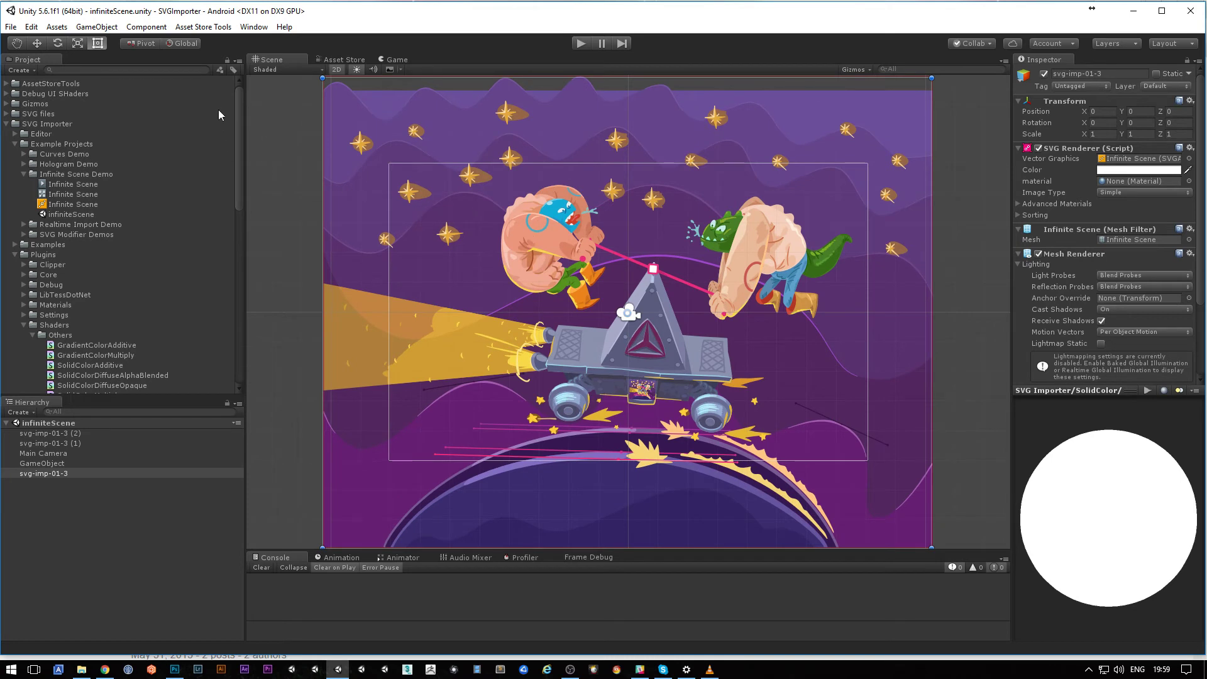
pyautogui.click(261, 29)
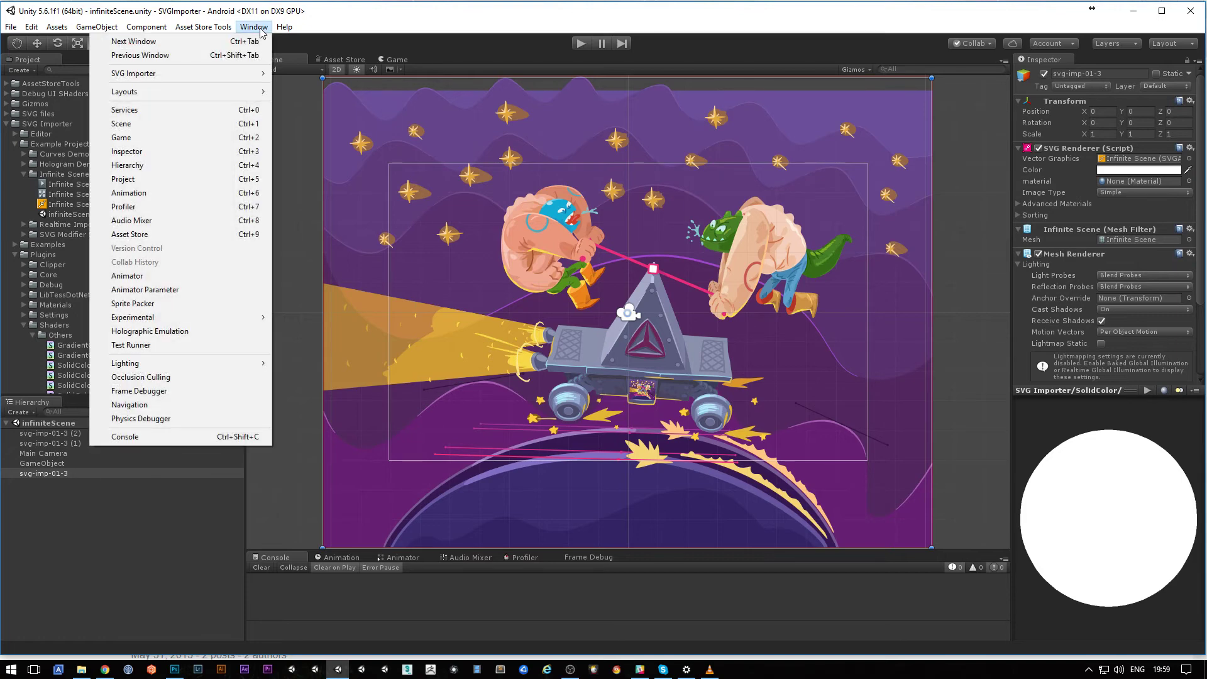
# Open SVG Importer Settings and raise Antialiasing Width to 100, checking the blur in Game view
pyautogui.moveTo(221, 82)
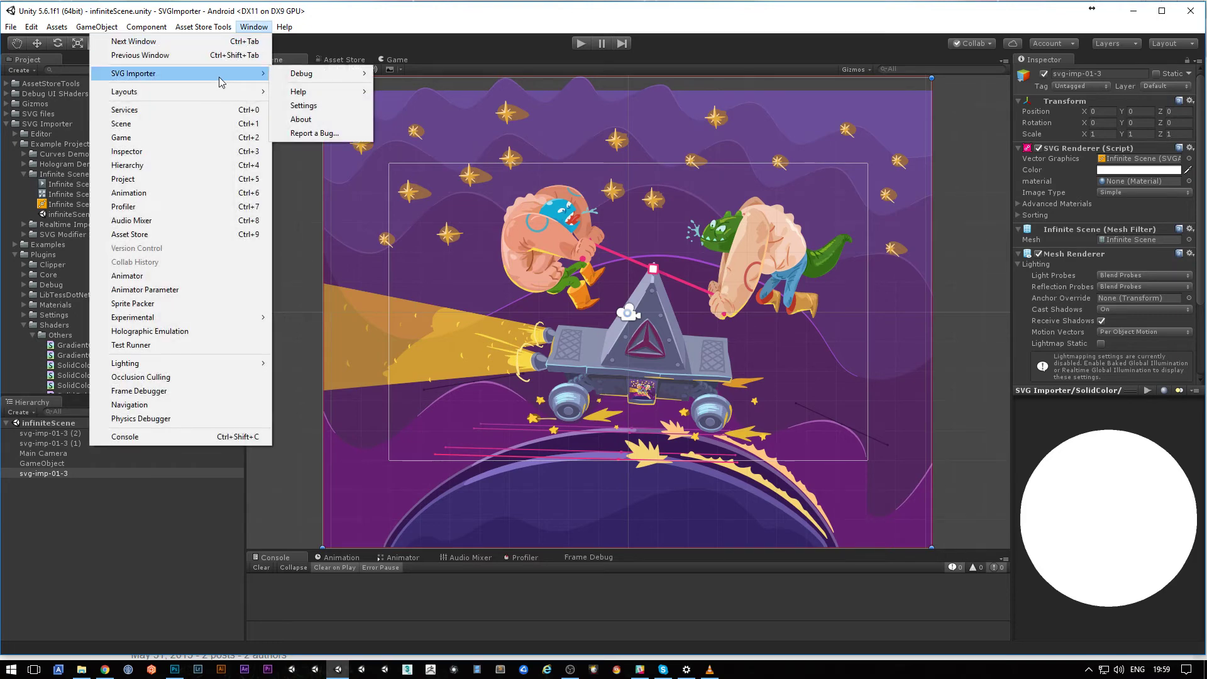
pyautogui.click(340, 106)
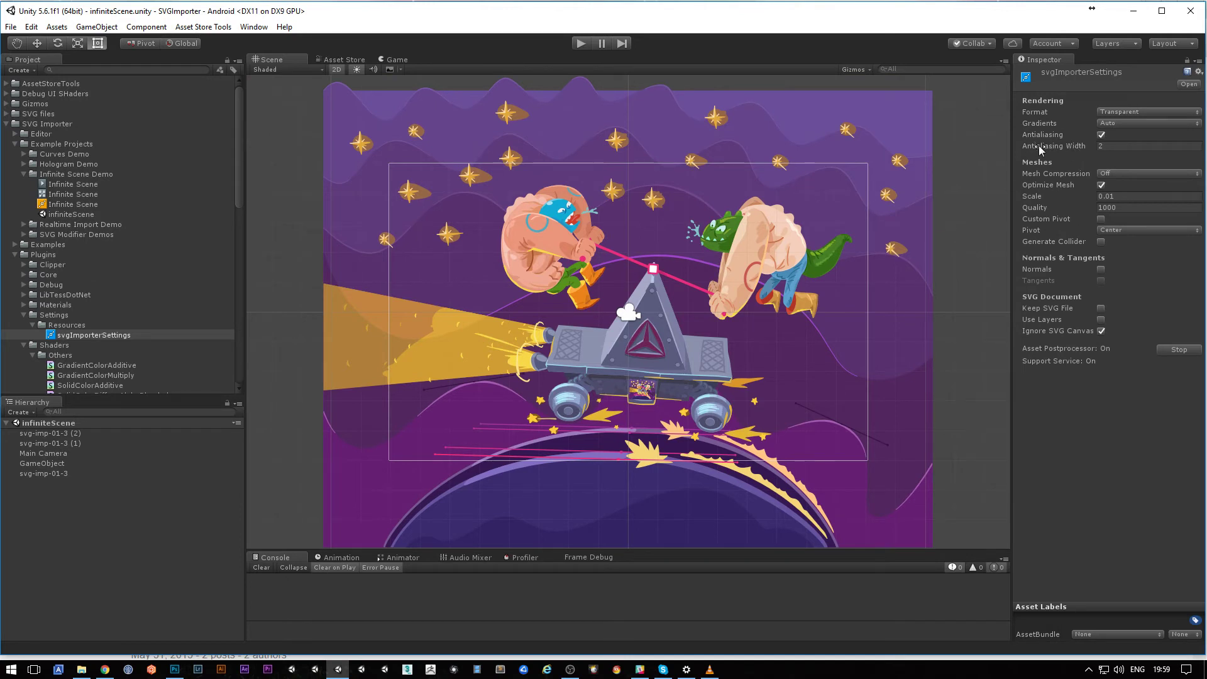
pyautogui.moveTo(1064, 149)
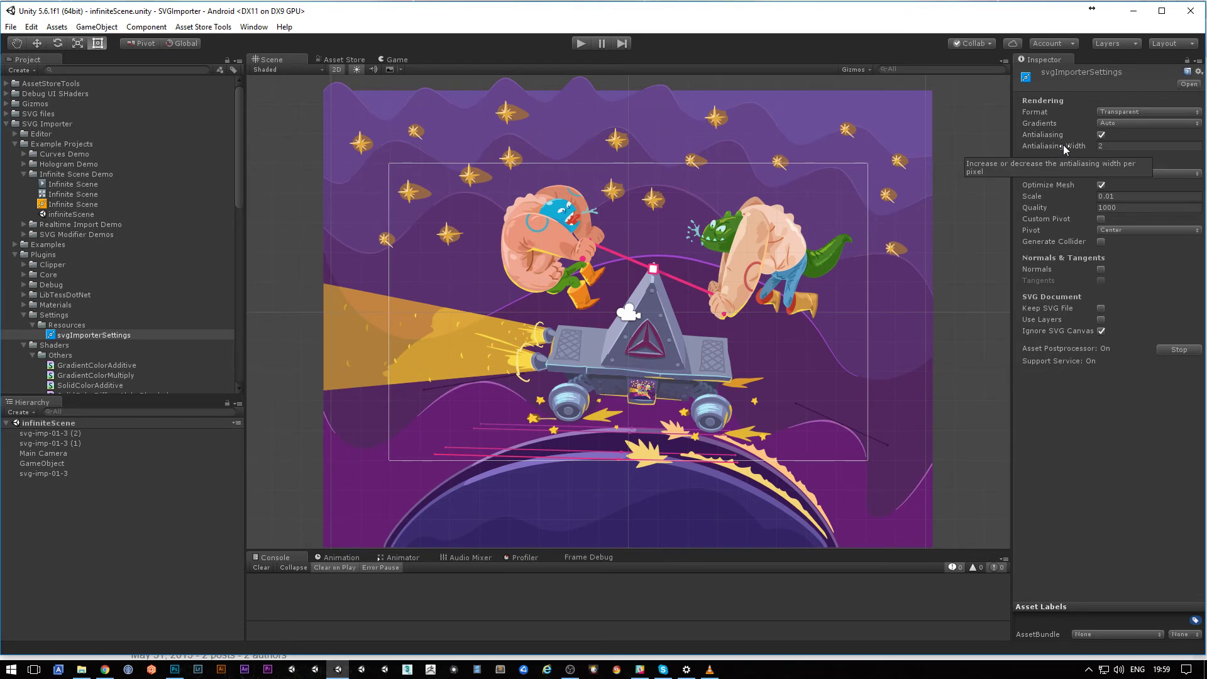
pyautogui.moveTo(1064, 149); pyautogui.dragTo(1107, 150)
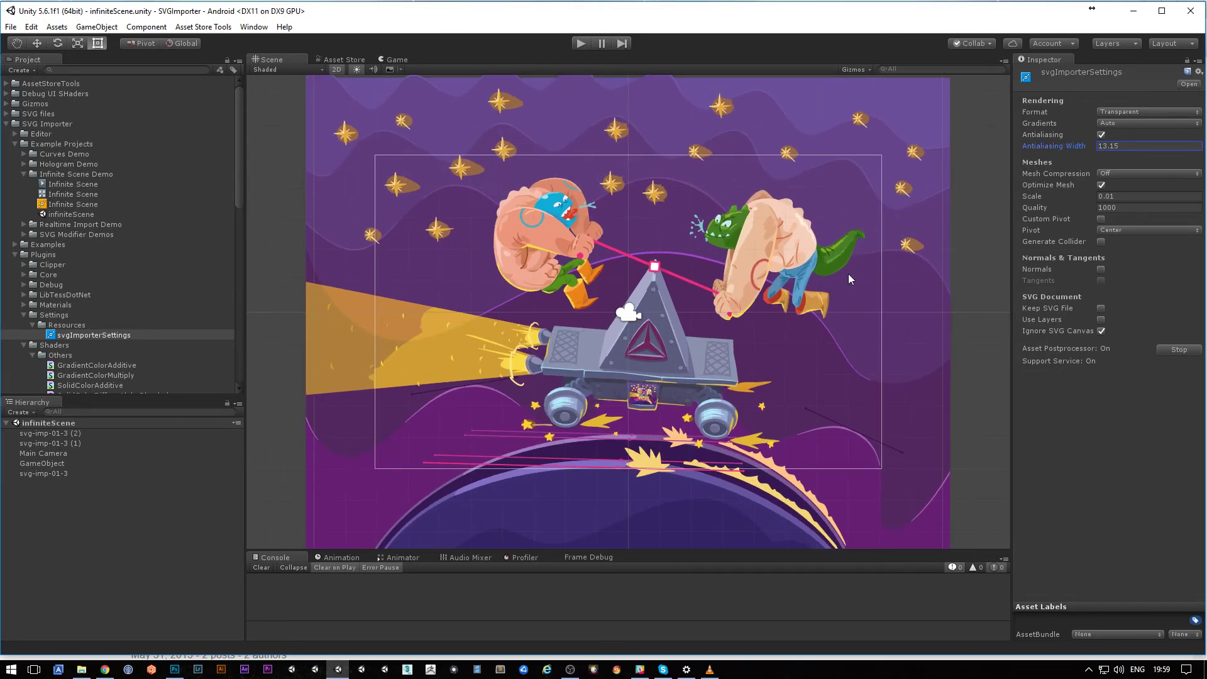
pyautogui.click(1144, 146)
pyautogui.write('100')
pyautogui.click(401, 60)
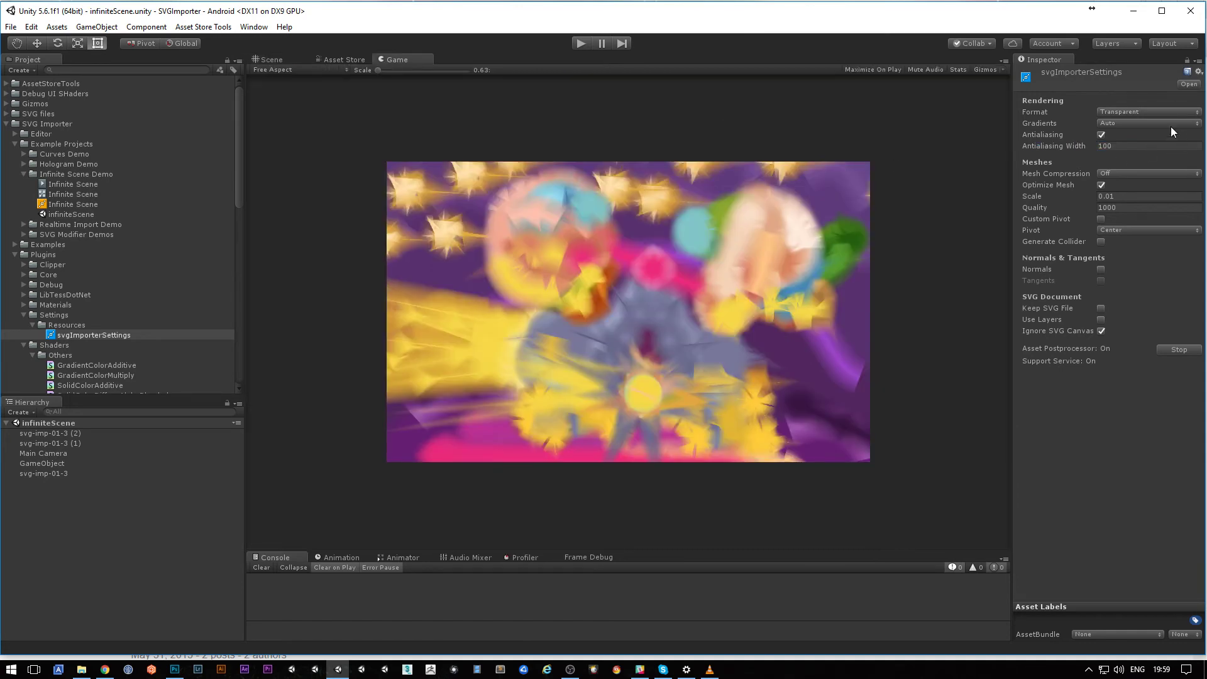
# Scrub Antialiasing Width back down from 100, comparing blur, to a value near 3.3
pyautogui.moveTo(1063, 143); pyautogui.dragTo(491, 335)
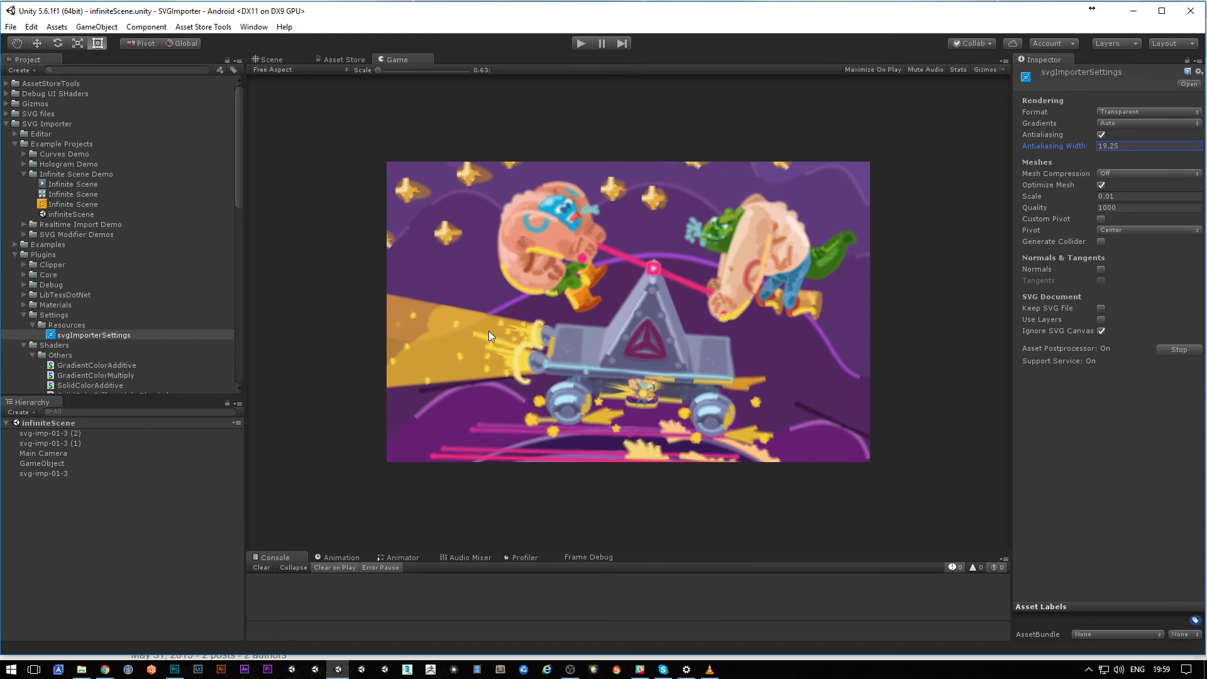
pyautogui.moveTo(488, 330); pyautogui.dragTo(418, 336)
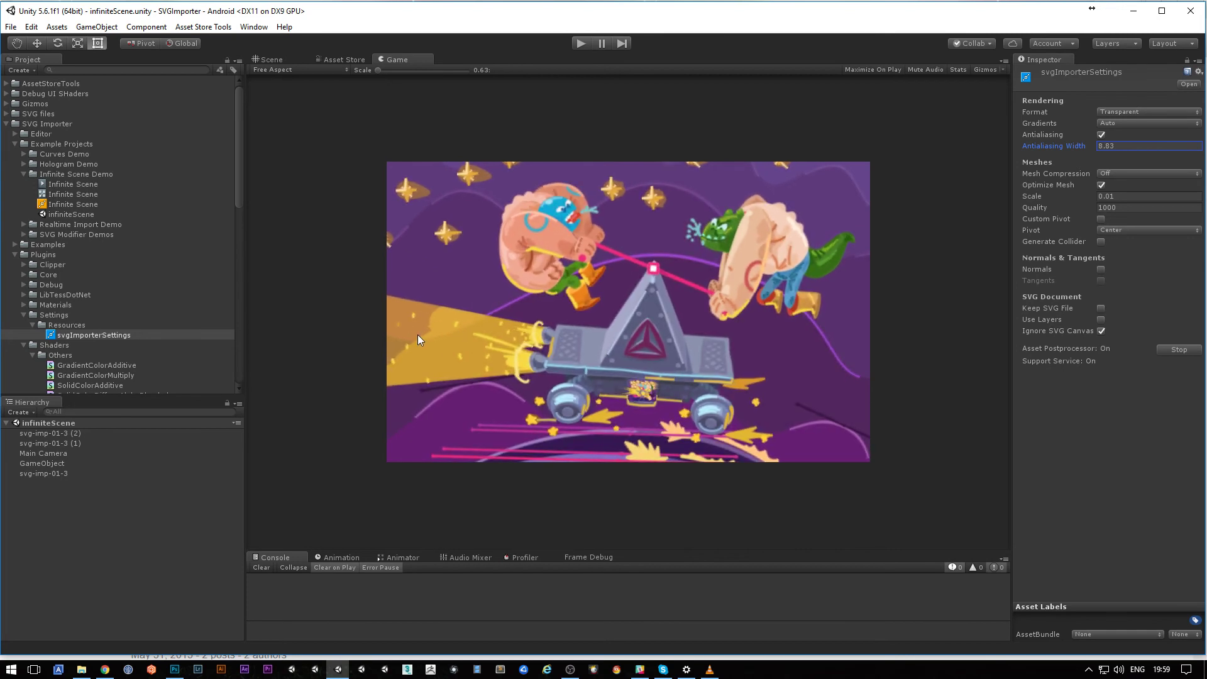
pyautogui.moveTo(1059, 149)
pyautogui.mouseDown()
pyautogui.moveTo(1096, 148)
pyautogui.moveTo(1056, 150)
pyautogui.mouseUp()
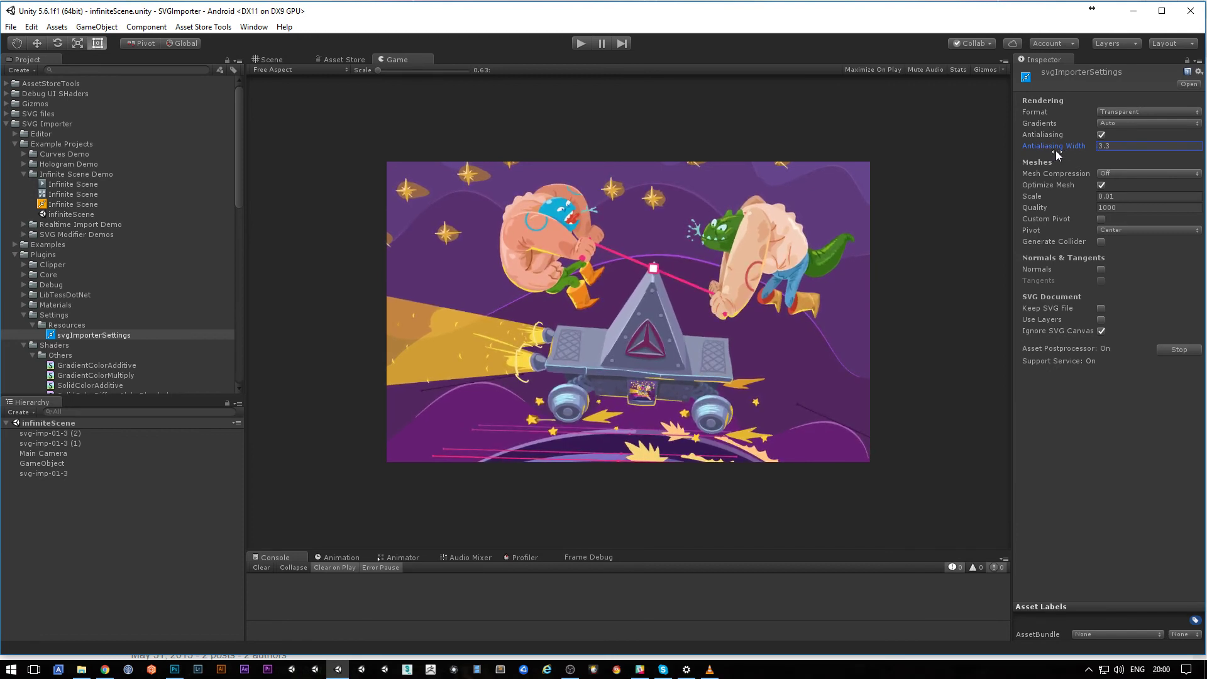
# Set Antialiasing Width to 2 and compare the edges in Scene and Game views
pyautogui.click(1150, 145)
pyautogui.write('2')
pyautogui.click(272, 60)
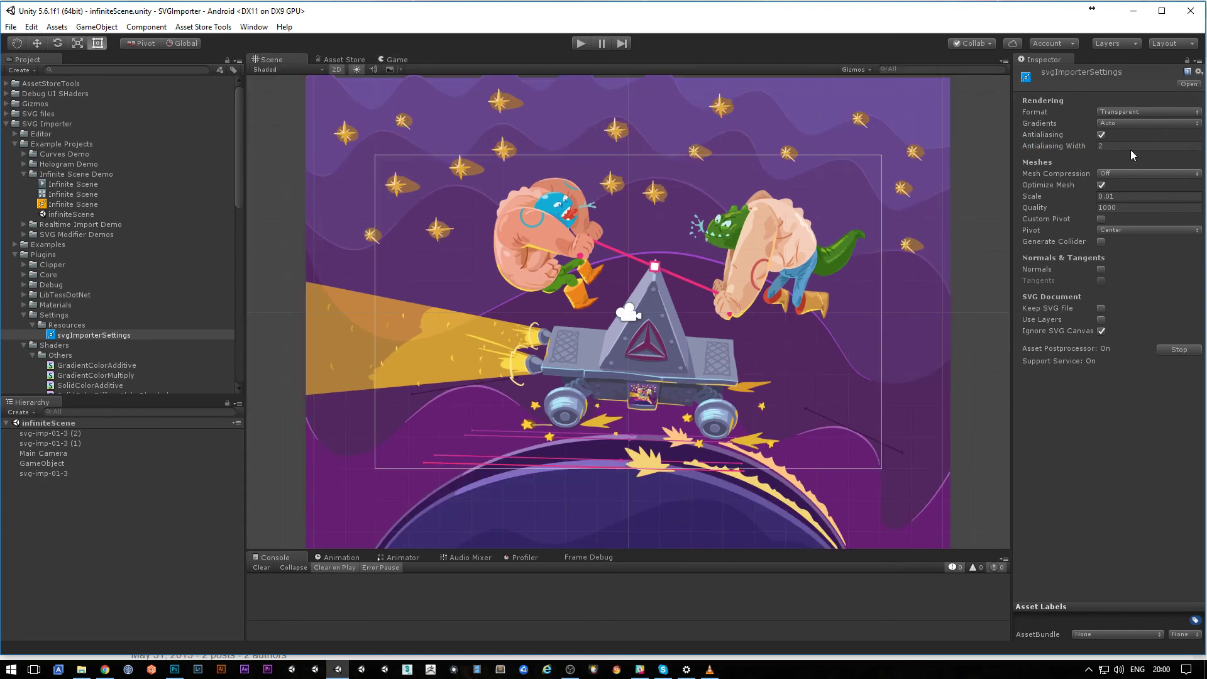
pyautogui.click(392, 59)
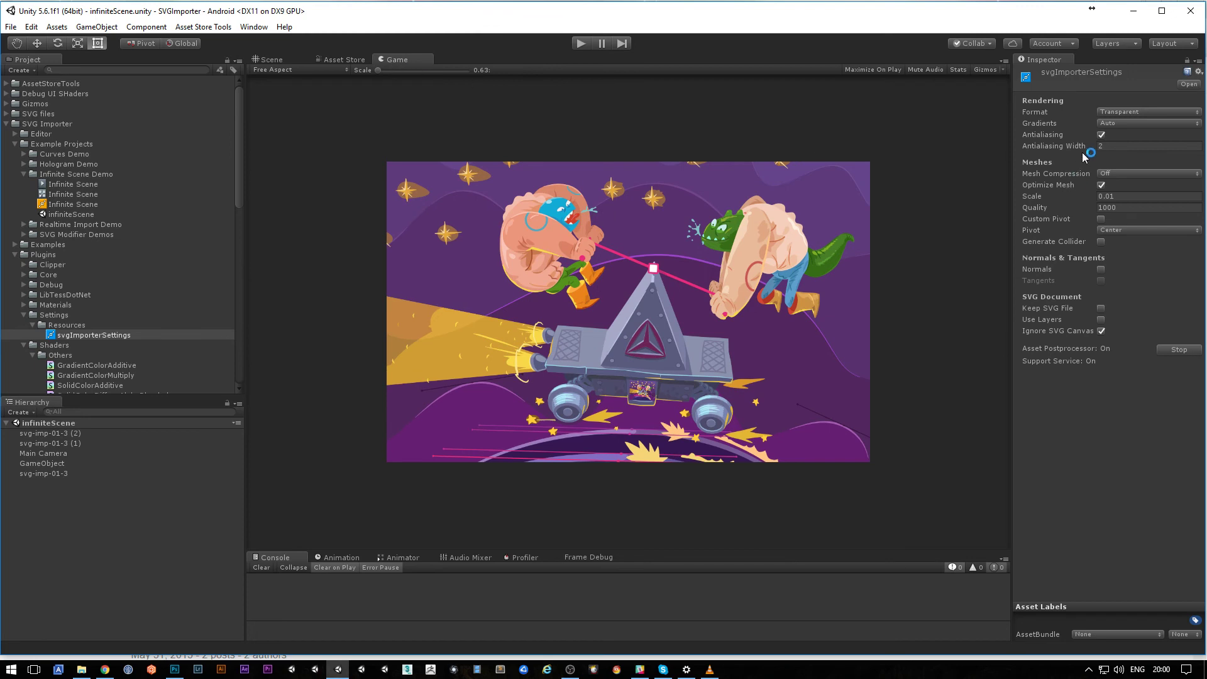
# Toggle Antialiasing off and back on, then zoom the Game view to 1x
pyautogui.click(1102, 135)
pyautogui.click(1101, 135)
pyautogui.click(1141, 146)
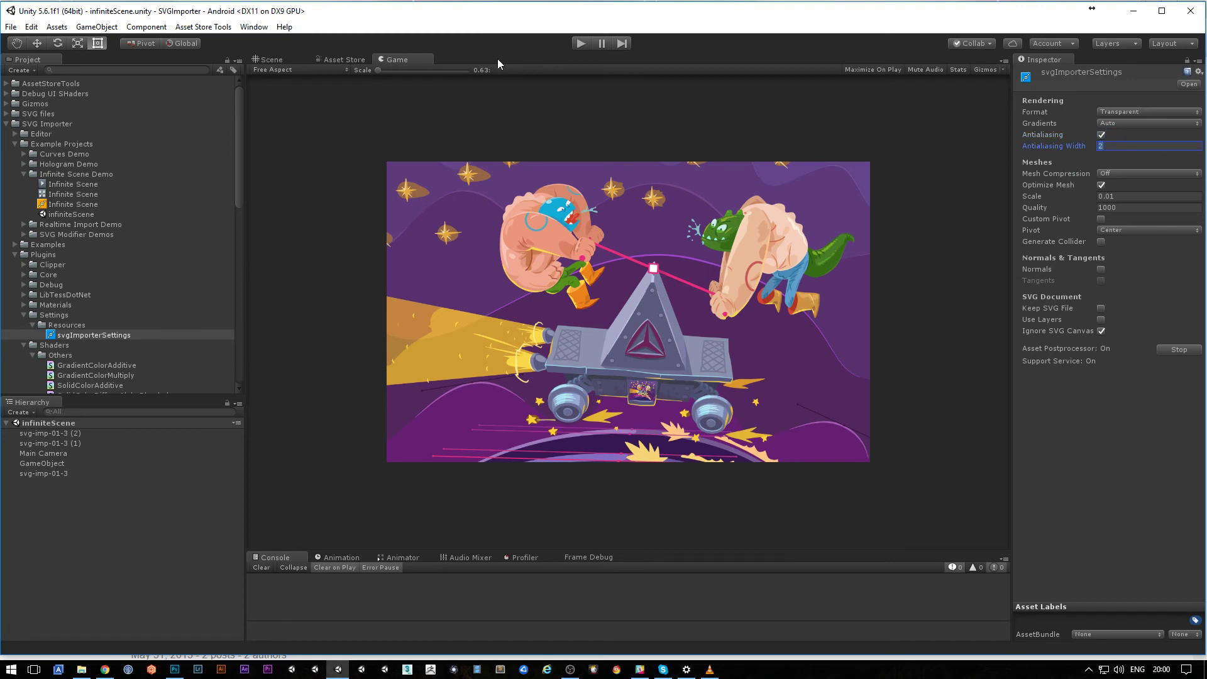
pyautogui.scroll(4, 669, 292)
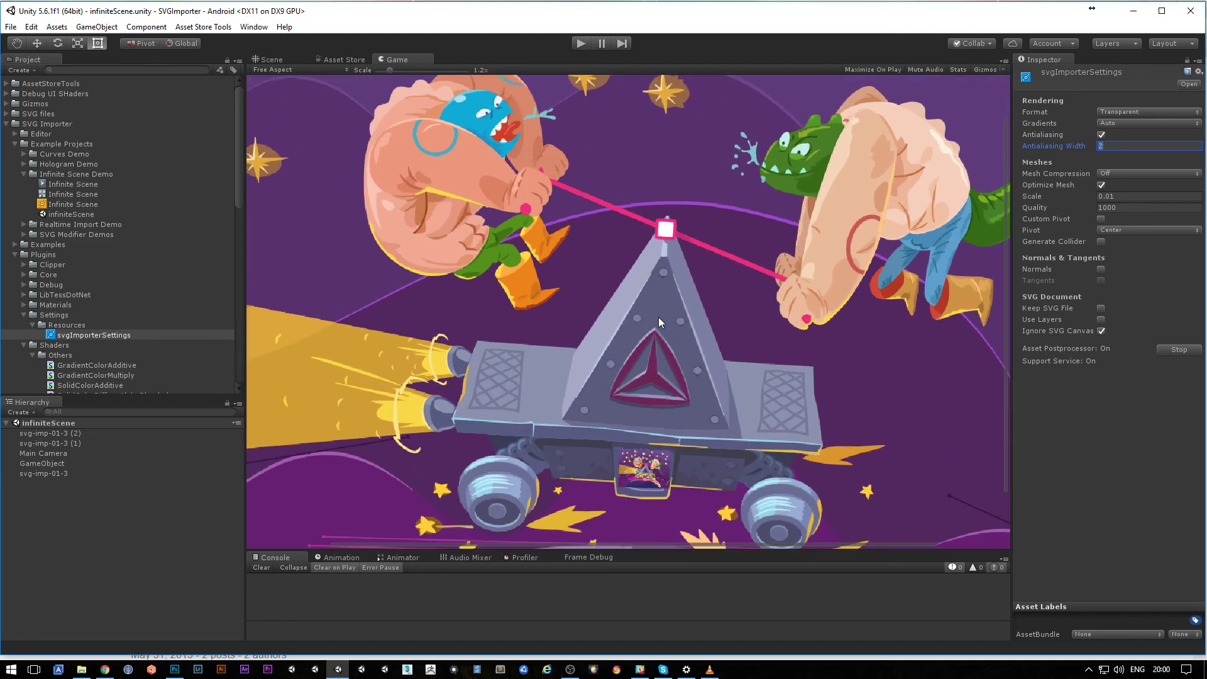